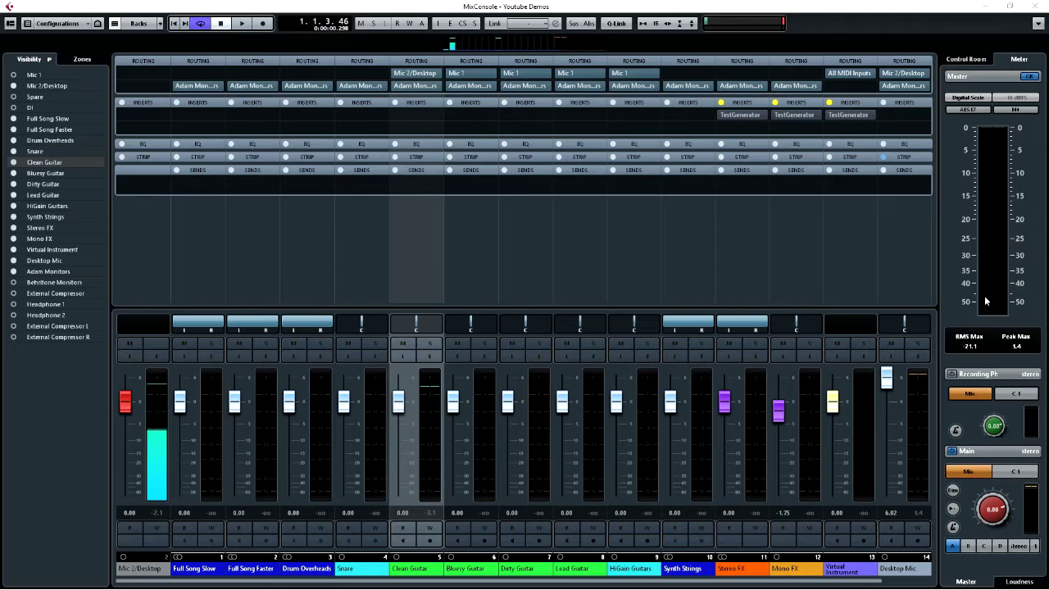
# Step: Look over the Control Room monitor list, then bring up VST Connections and view the output buses and the Studio channels
pyautogui.click(967, 60)
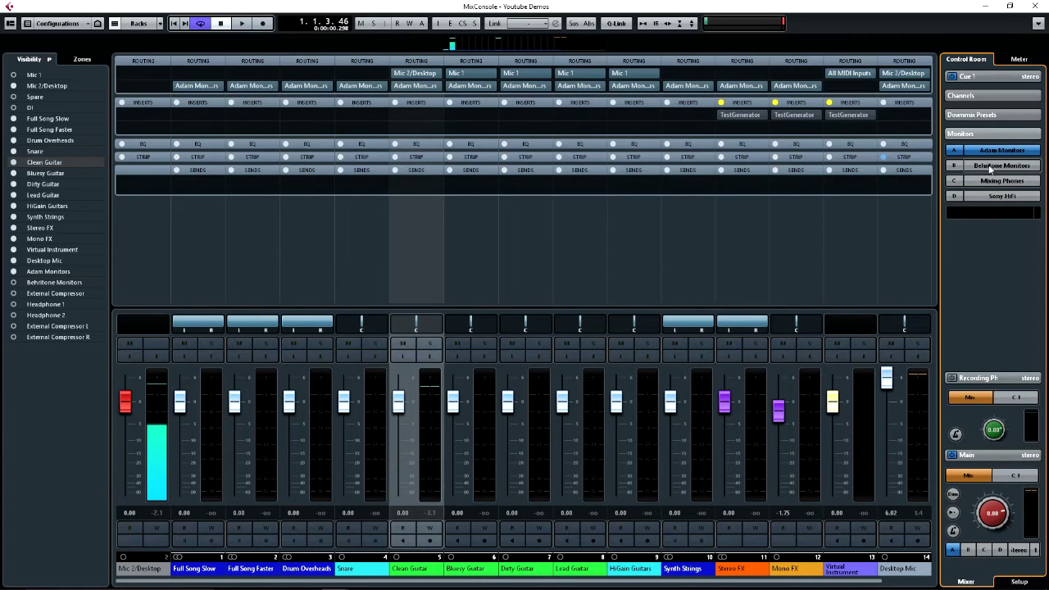
pyautogui.click(1016, 59)
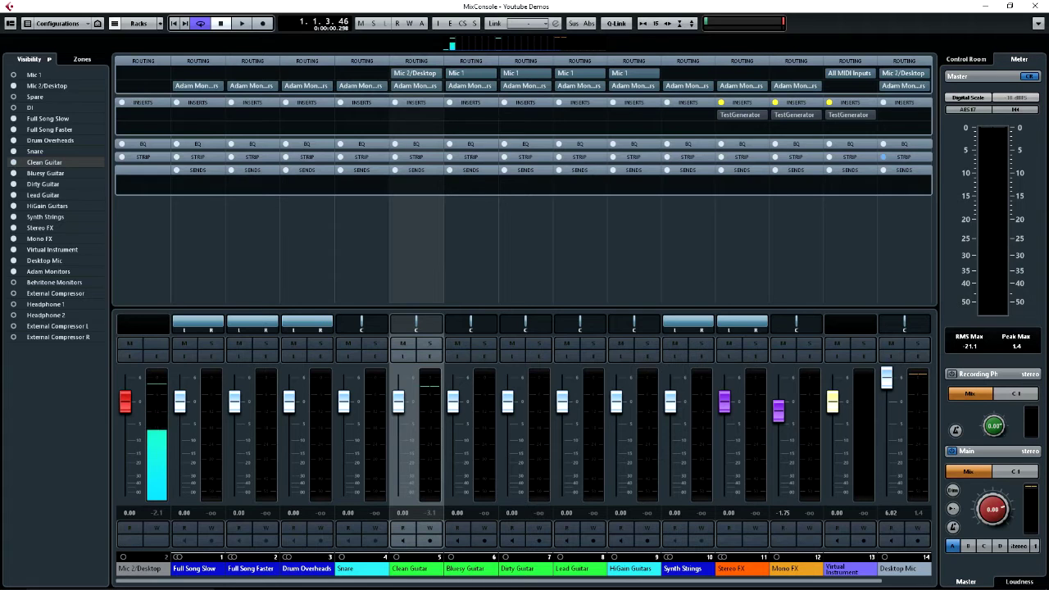
pyautogui.press('F4')
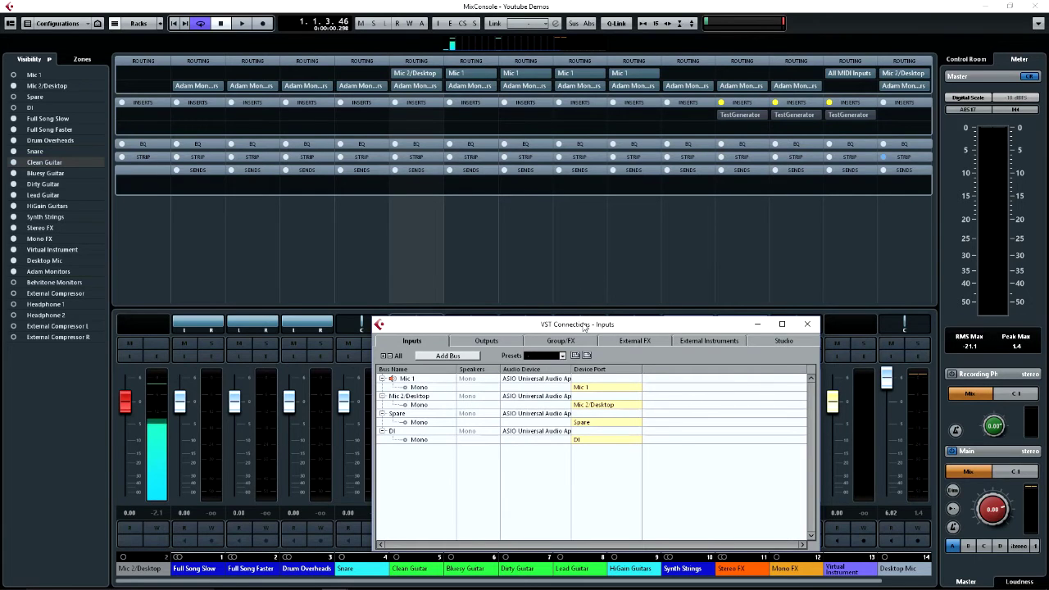
pyautogui.moveTo(584, 325); pyautogui.dragTo(556, 306)
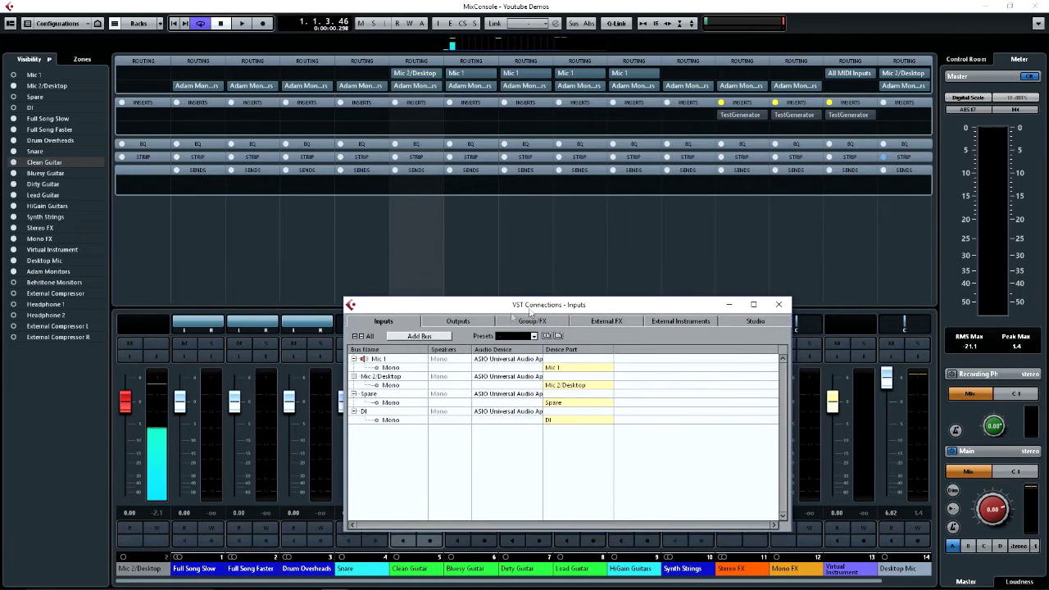
pyautogui.click(459, 322)
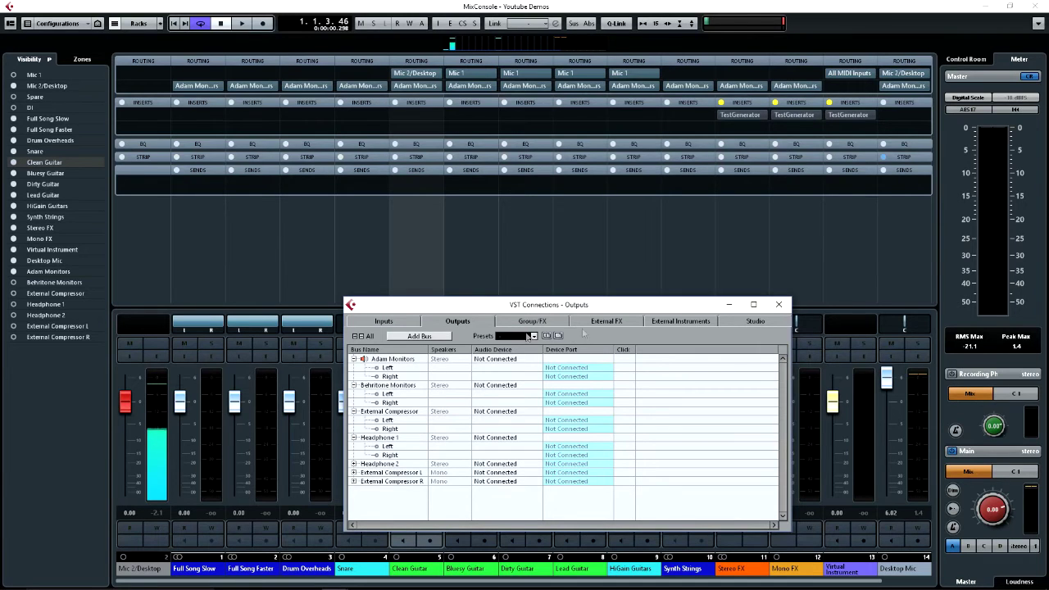
pyautogui.click(747, 322)
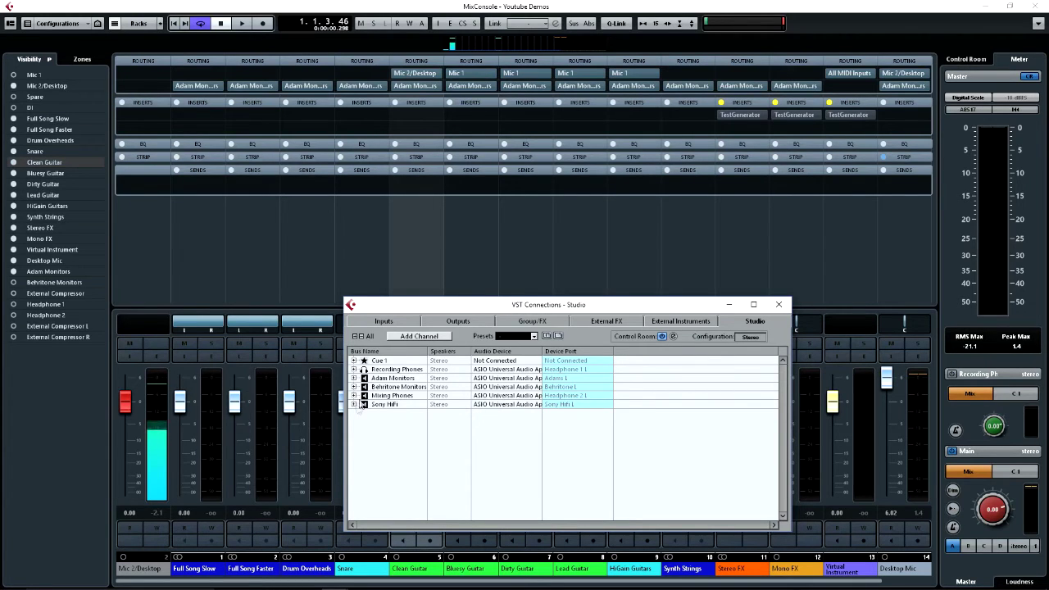
# Step: Examine the device ports of the Sony HiFi, Mixing Phones, Behritone, Adam and Recording Phones channels, then close VST Connections
pyautogui.click(354, 405)
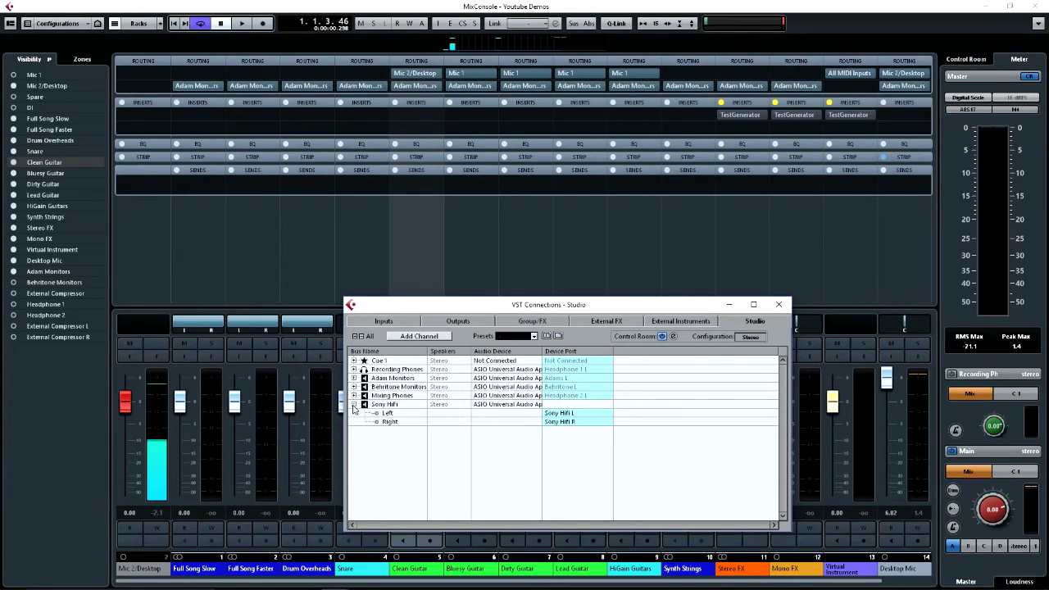
pyautogui.click(354, 396)
pyautogui.click(354, 387)
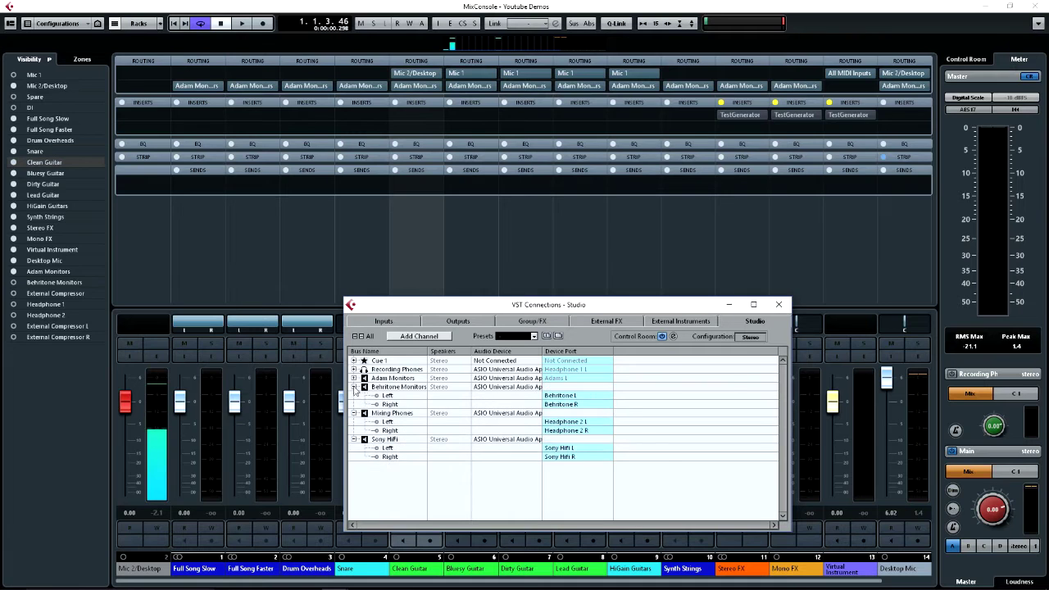
pyautogui.click(354, 378)
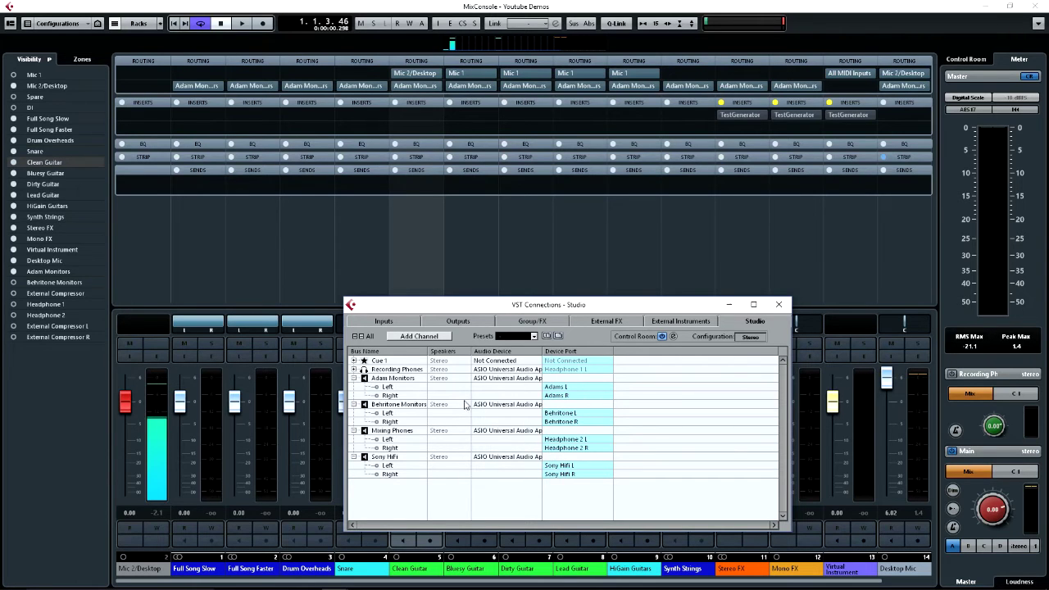
pyautogui.click(354, 370)
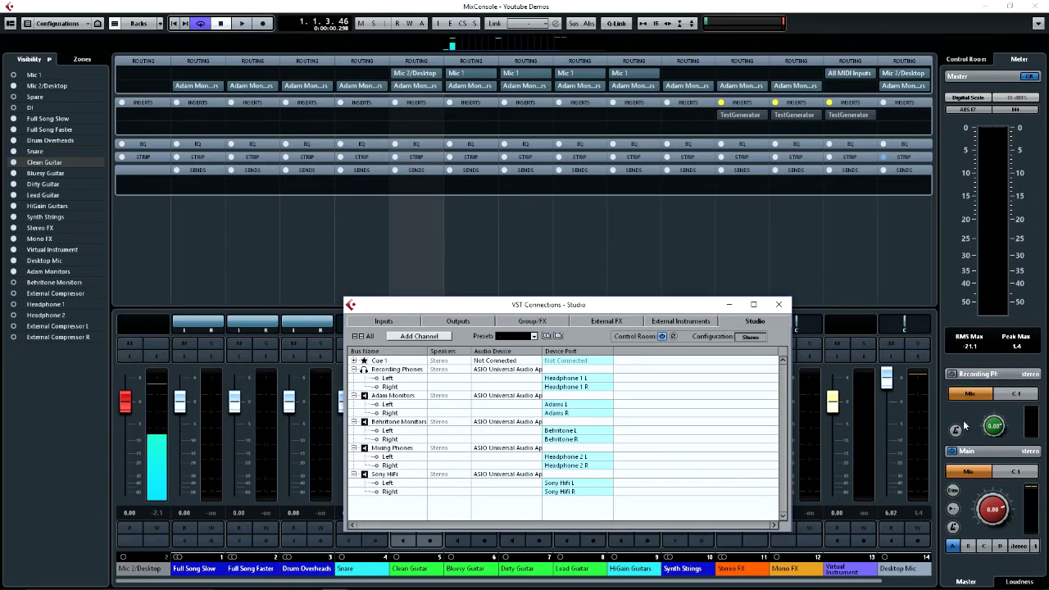
pyautogui.click(953, 375)
pyautogui.press('F4')
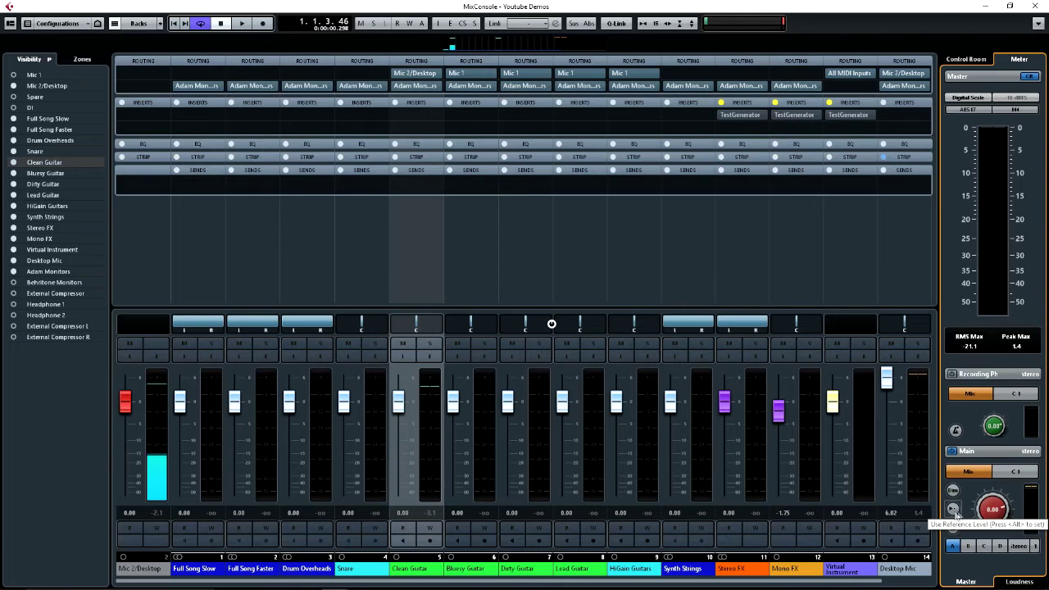
# Step: Switch the Main channel to its reference level and back again
pyautogui.click(953, 509)
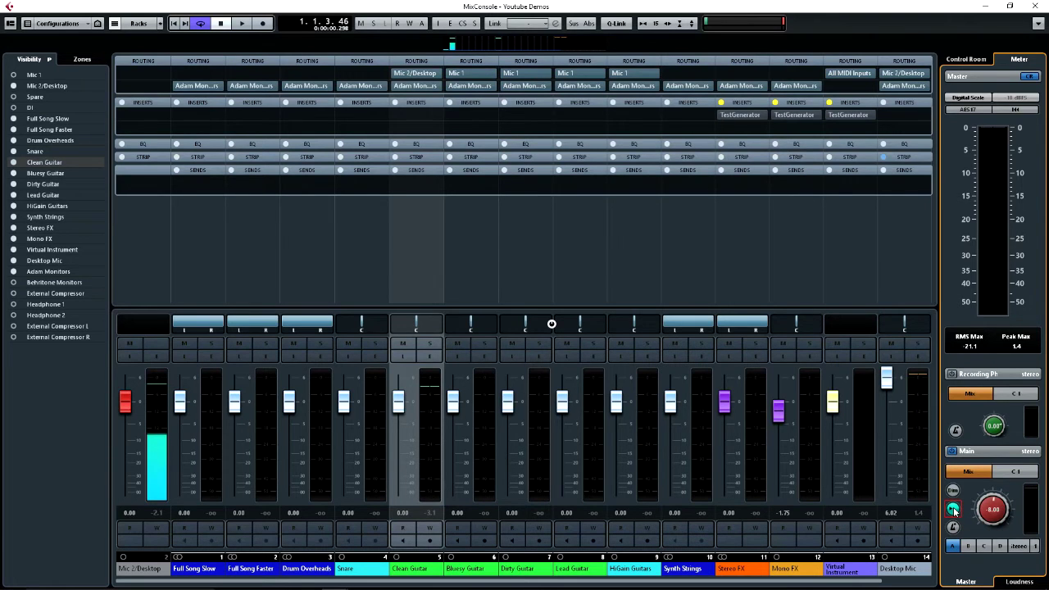
pyautogui.click(954, 509)
pyautogui.click(953, 511)
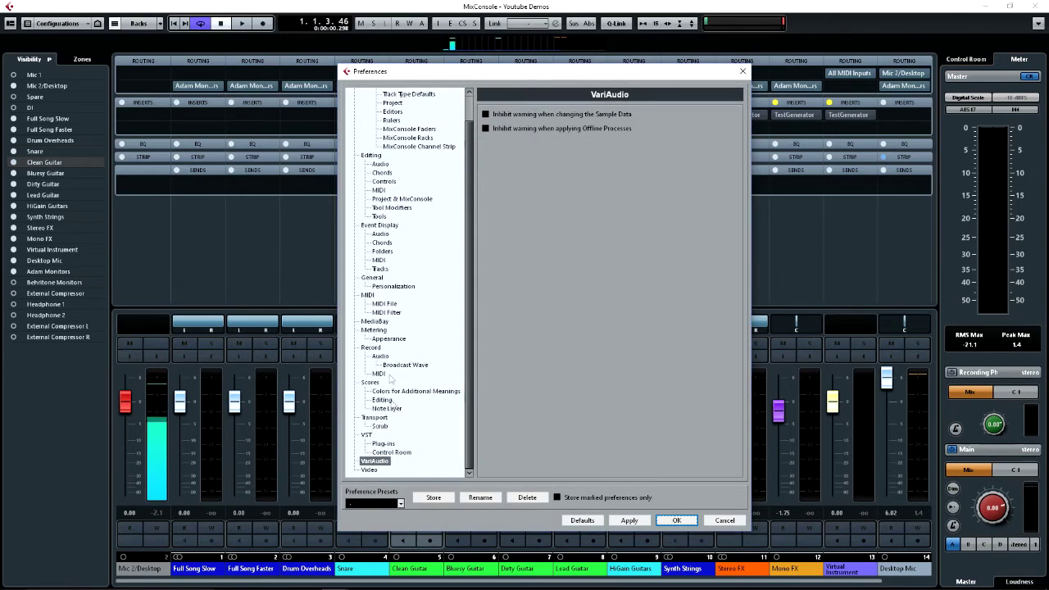
# Step: Check the Reference Level and Main Dim Volume in the Control Room preferences without changing them, then briefly dim the Main channel
pyautogui.click(392, 452)
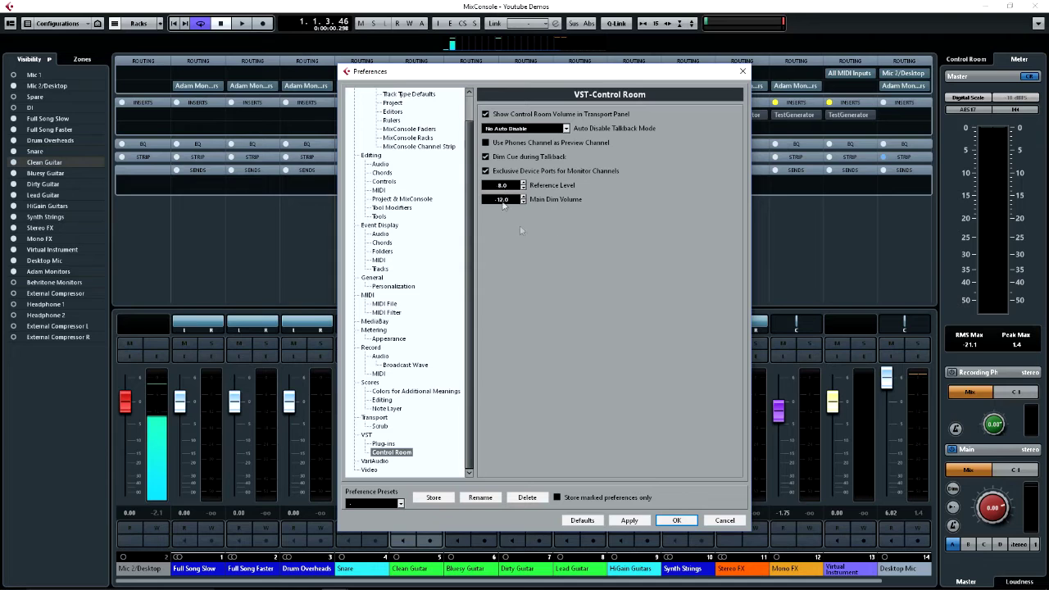
pyautogui.click(725, 522)
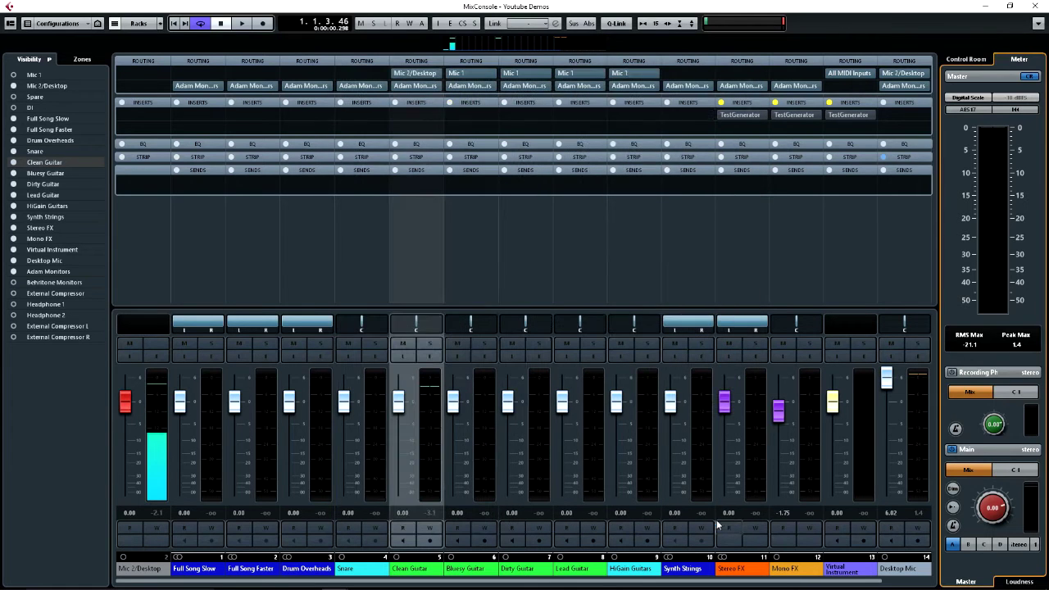
pyautogui.click(953, 488)
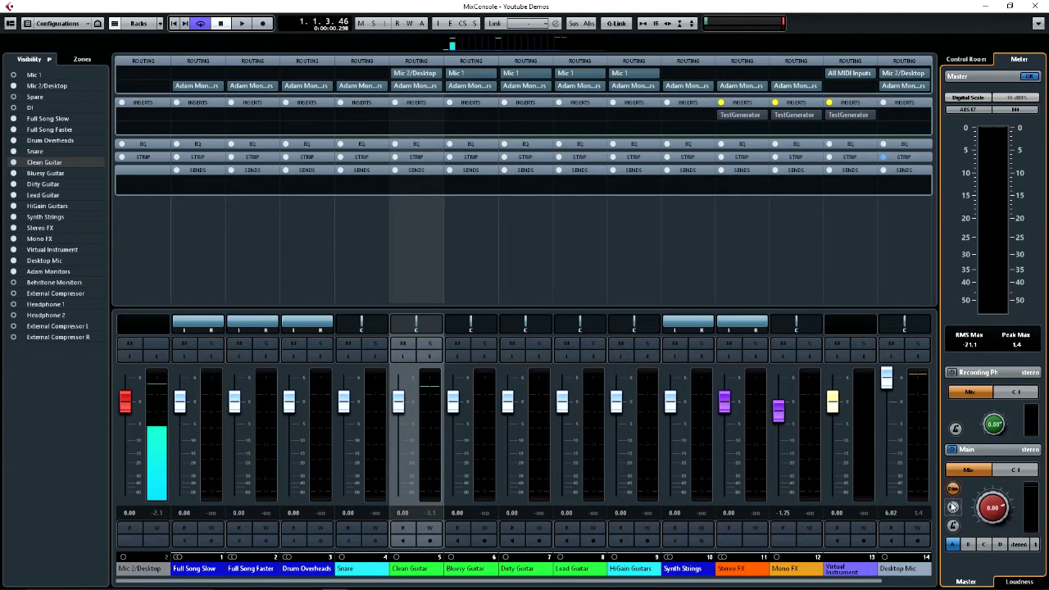
pyautogui.click(953, 507)
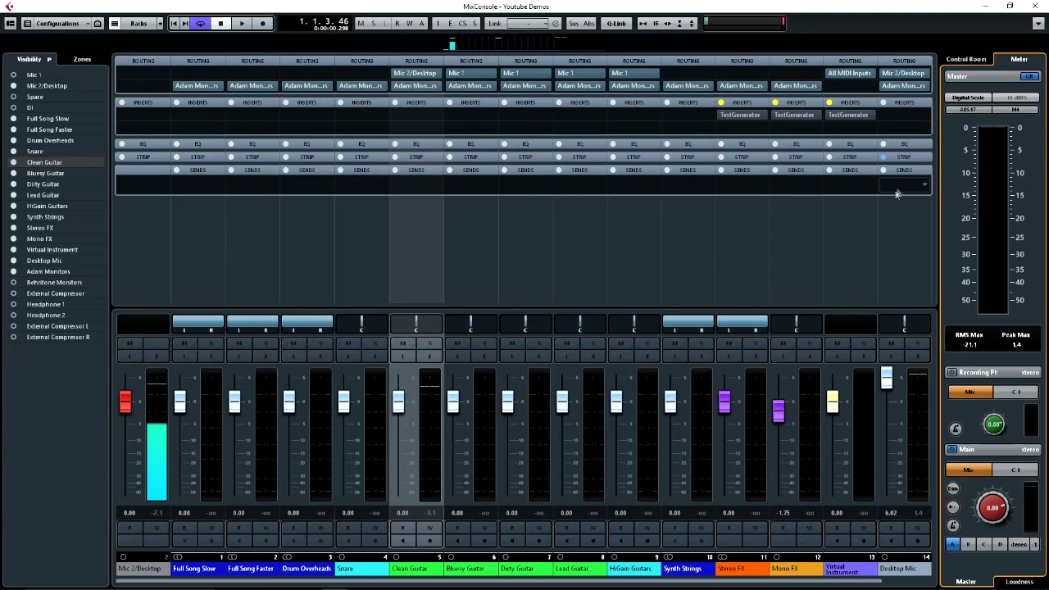
# Step: Open the Reference3 insert on the Adam Monitors in the Control Room and place its window over the middle of the console
pyautogui.click(971, 60)
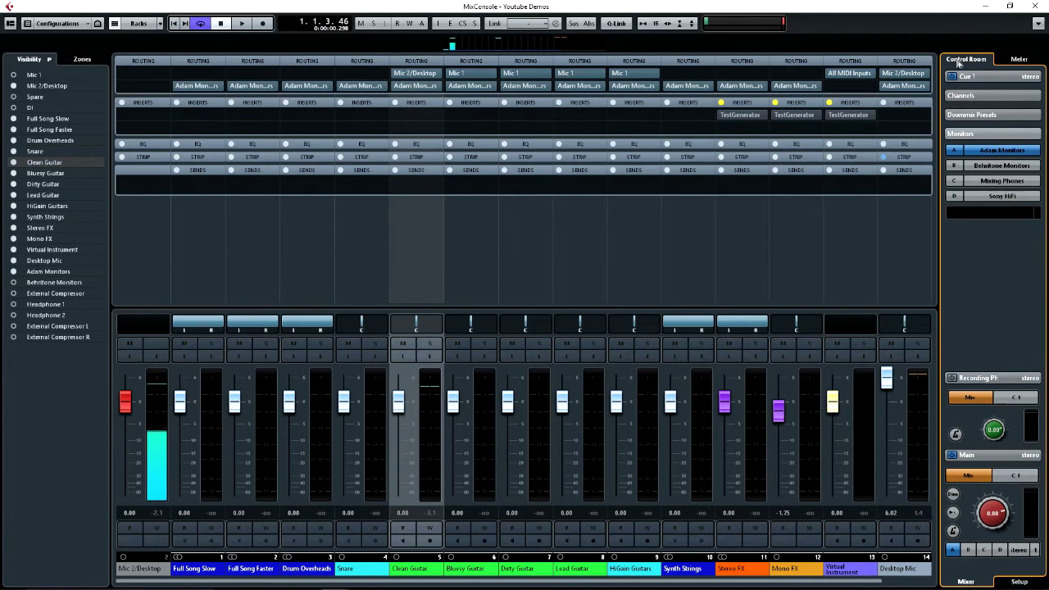
pyautogui.click(1019, 582)
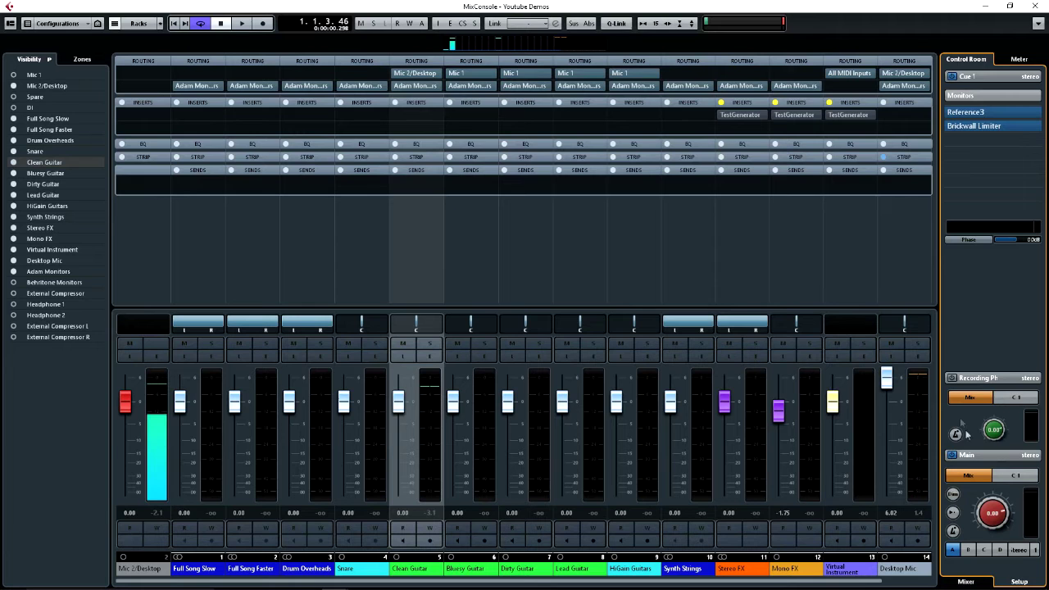
pyautogui.click(967, 114)
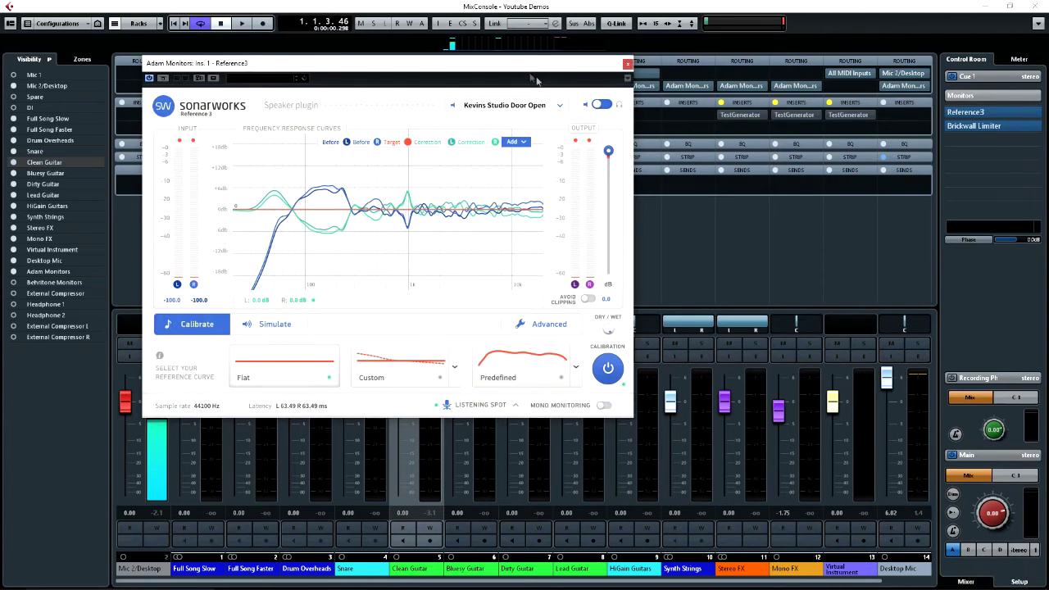
pyautogui.moveTo(520, 70); pyautogui.dragTo(531, 110)
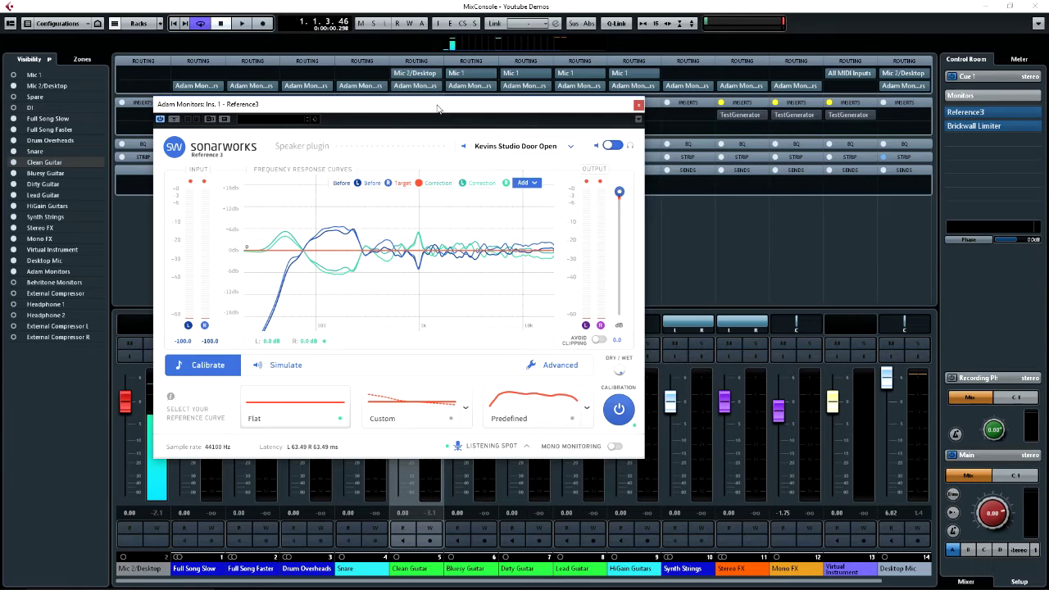
pyautogui.moveTo(439, 109); pyautogui.dragTo(454, 120)
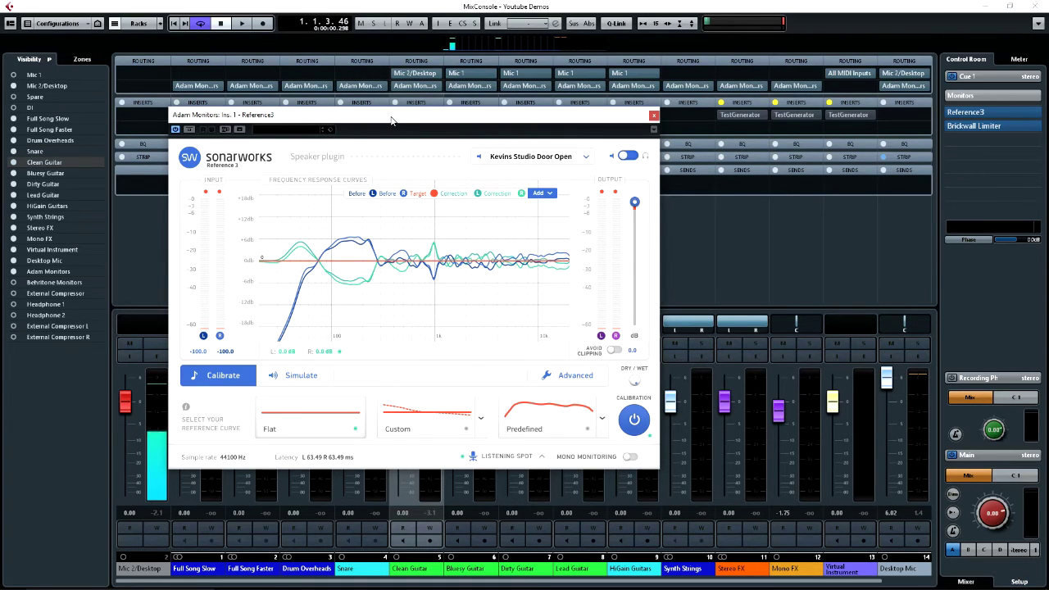
pyautogui.moveTo(392, 121); pyautogui.dragTo(505, 109)
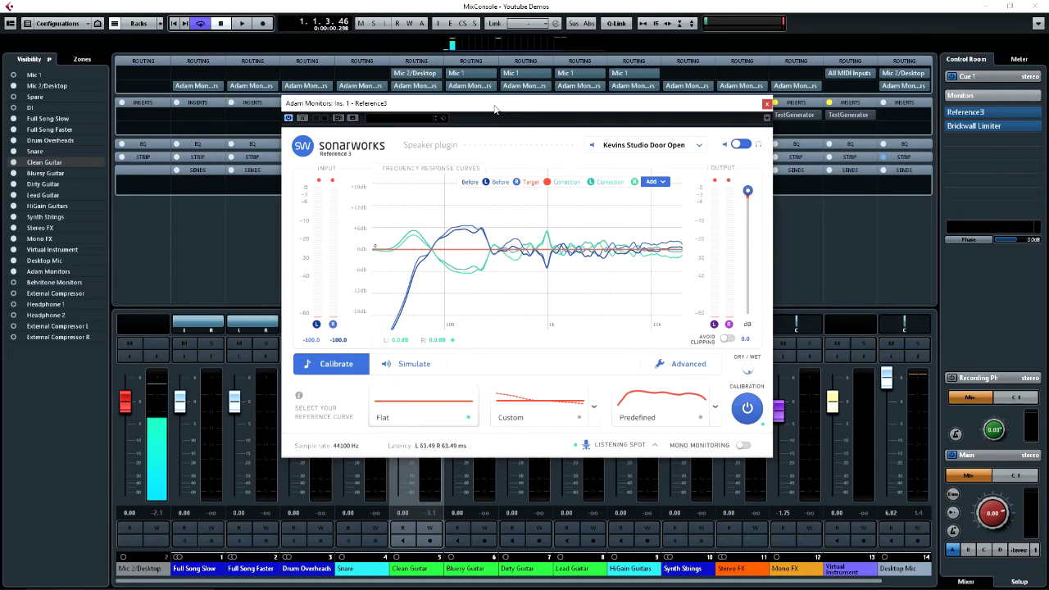
pyautogui.moveTo(495, 110); pyautogui.dragTo(493, 111)
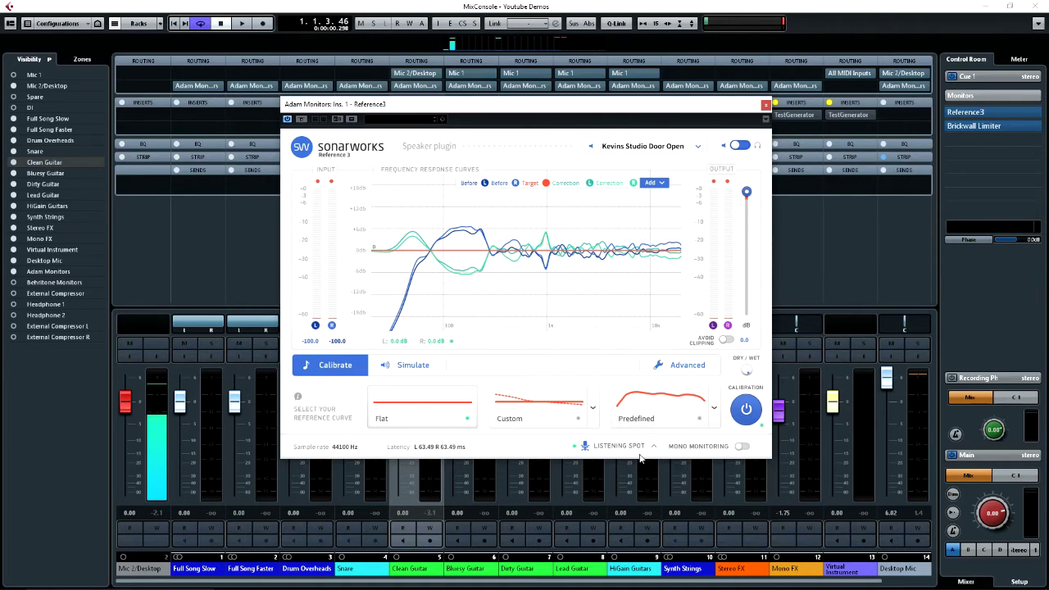
# Step: Switch Reference3 to Simulate mode and choose the Popular consumer headphones simulation
pyautogui.click(406, 367)
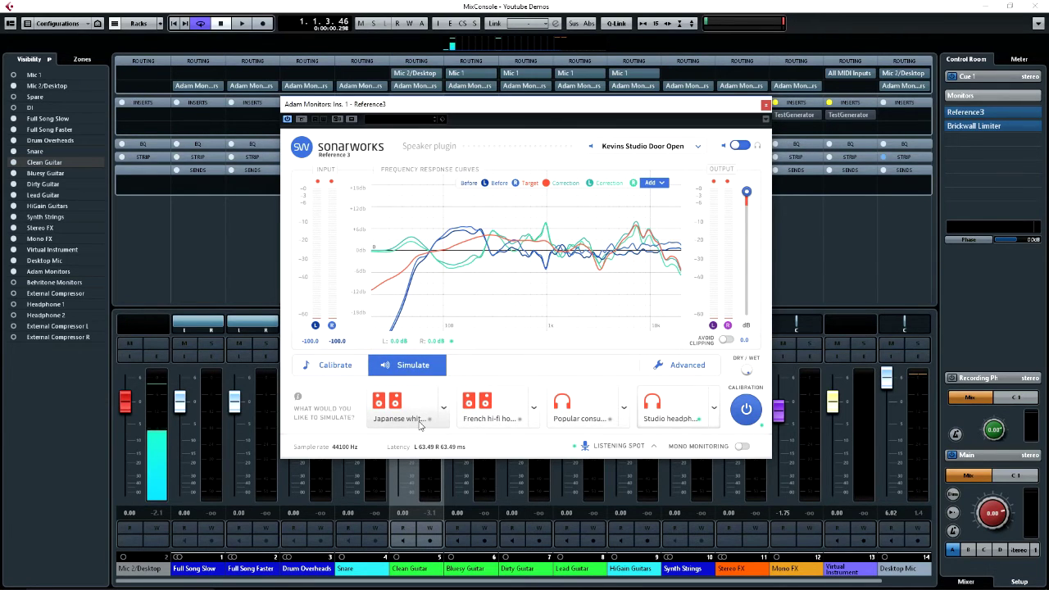
pyautogui.click(625, 410)
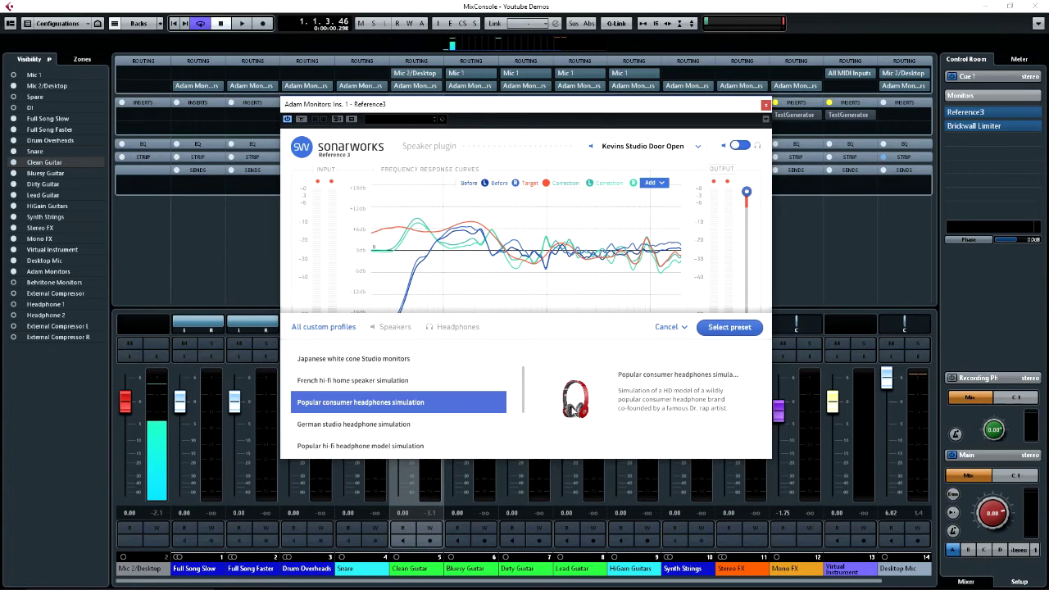
pyautogui.click(590, 420)
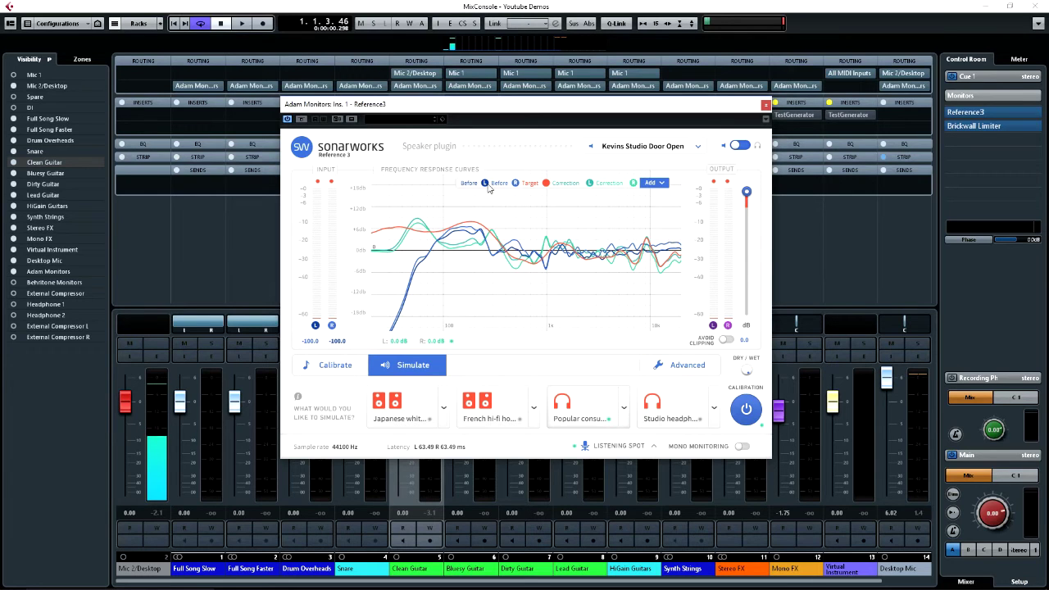
# Step: Hide the Before and Correction curves in the frequency response graph, leaving only the Target curve
pyautogui.click(653, 182)
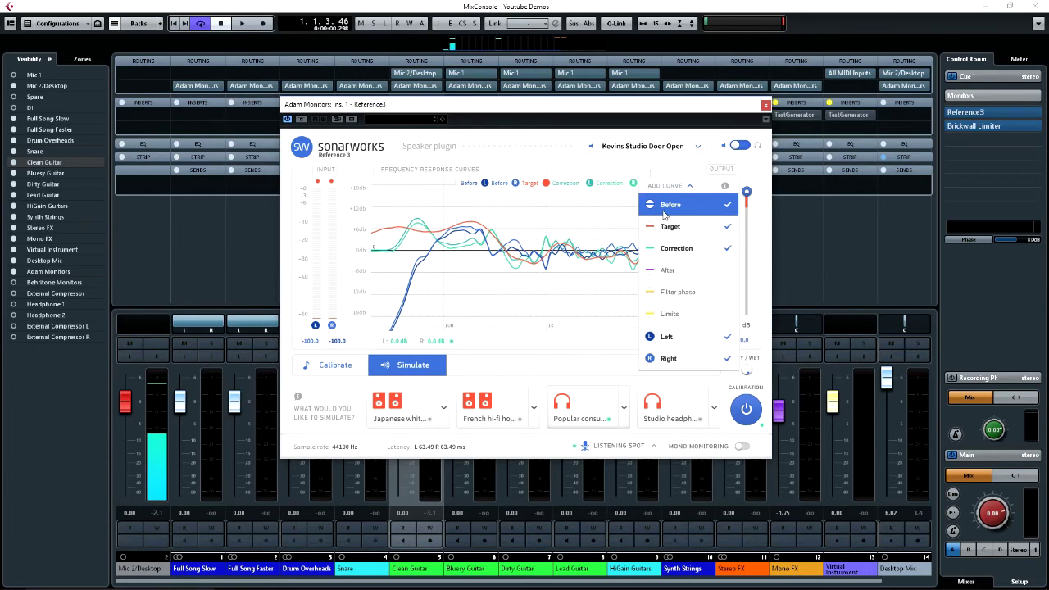
pyautogui.click(728, 207)
pyautogui.click(726, 229)
pyautogui.click(726, 229)
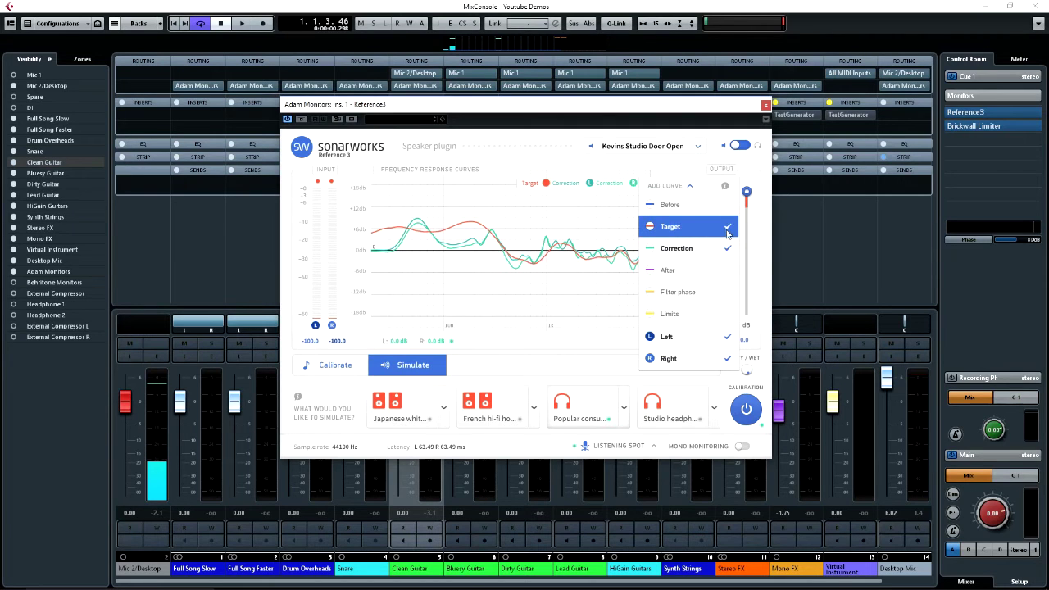
pyautogui.click(728, 248)
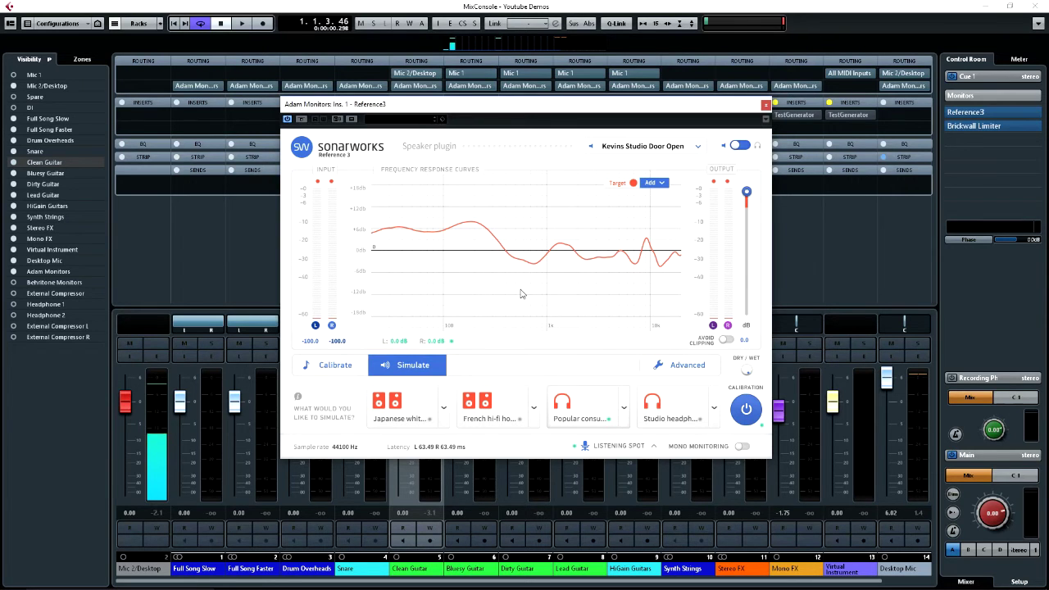
# Step: Compare target curves by selecting the Studio headphones with Austrian heritage, Japanese white cone Studio monitors, and finally French hi-fi home speaker simulations
pyautogui.click(697, 419)
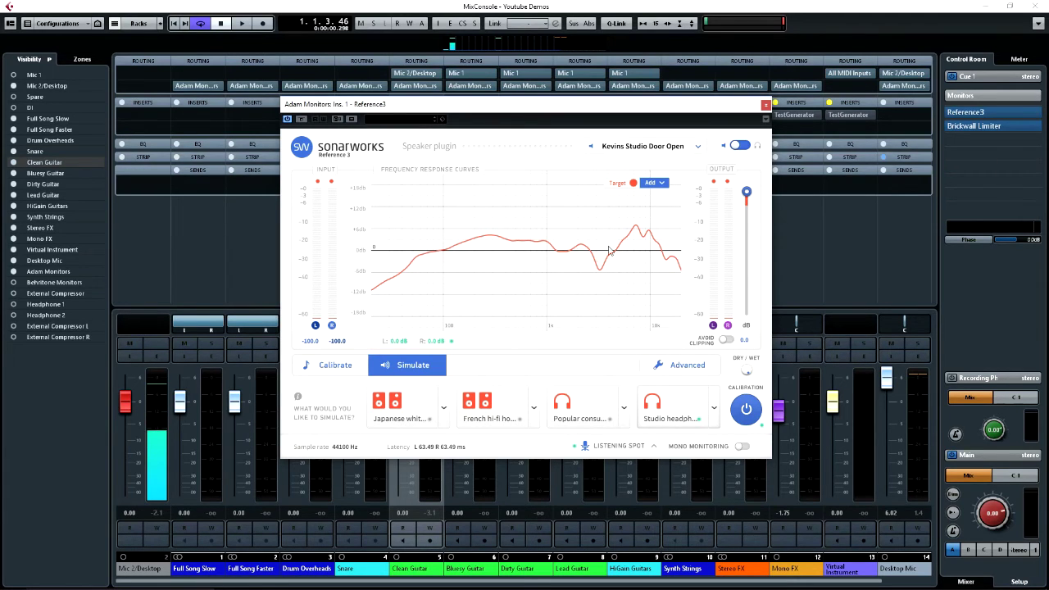
pyautogui.click(714, 407)
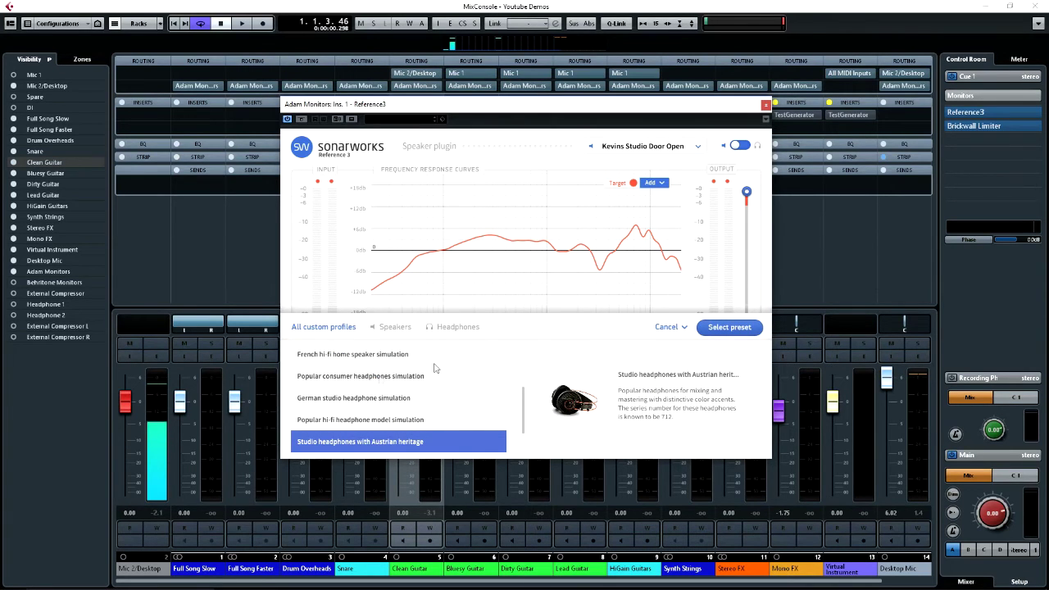
pyautogui.click(672, 327)
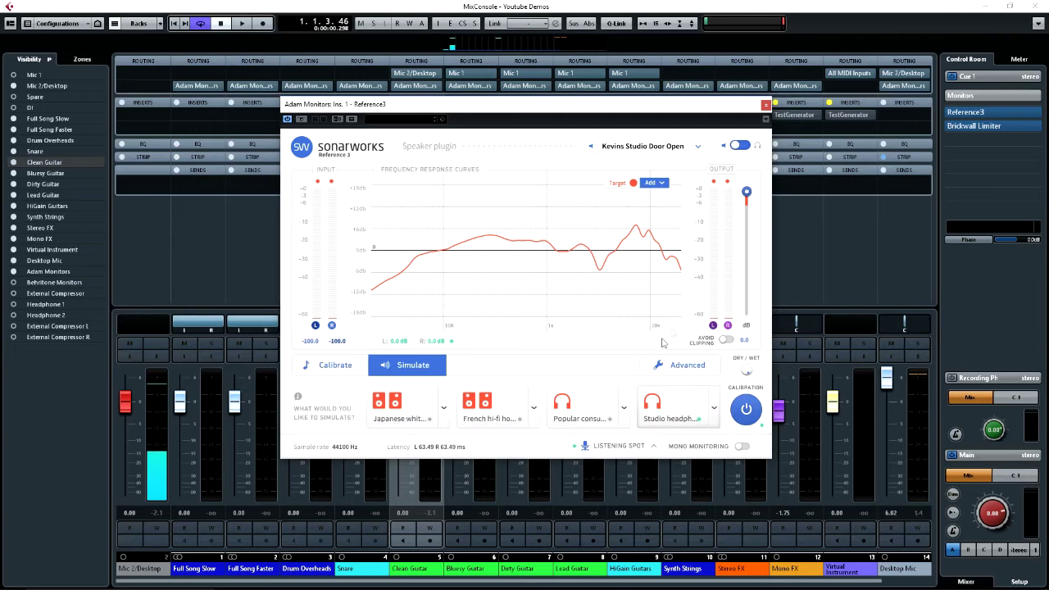
pyautogui.click(402, 421)
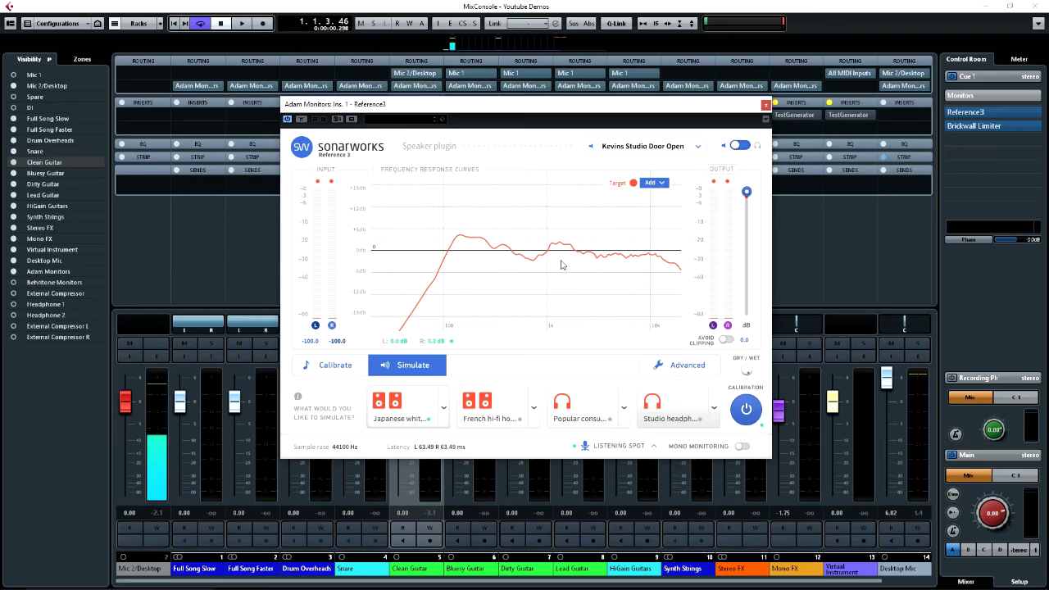
pyautogui.click(513, 418)
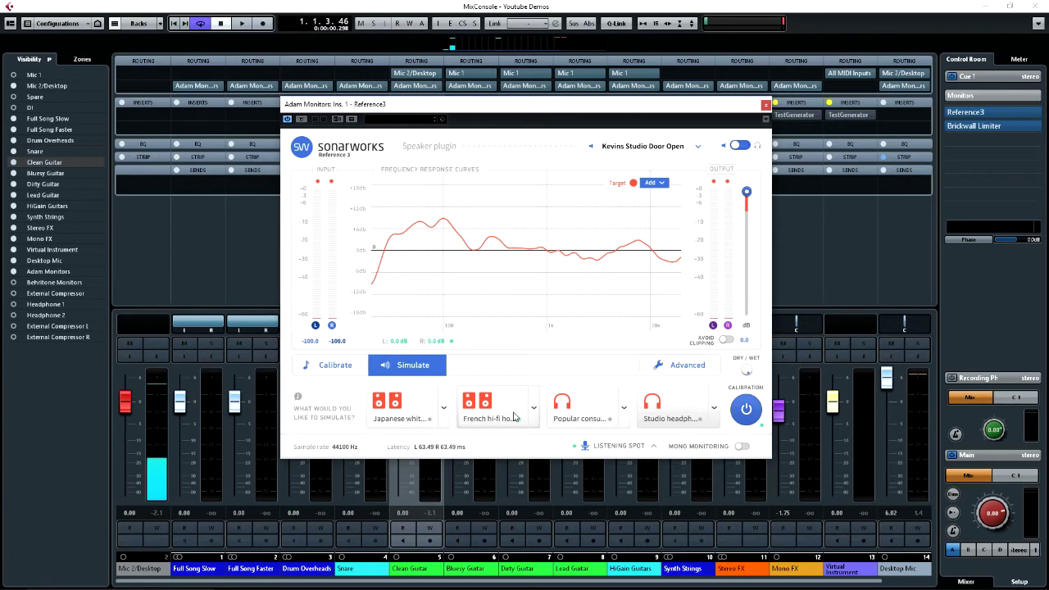
# Step: Browse the simulation presets for the French hi-fi home speaker slot without changing it, and switch Reference3 to Calibrate mode
pyautogui.click(533, 410)
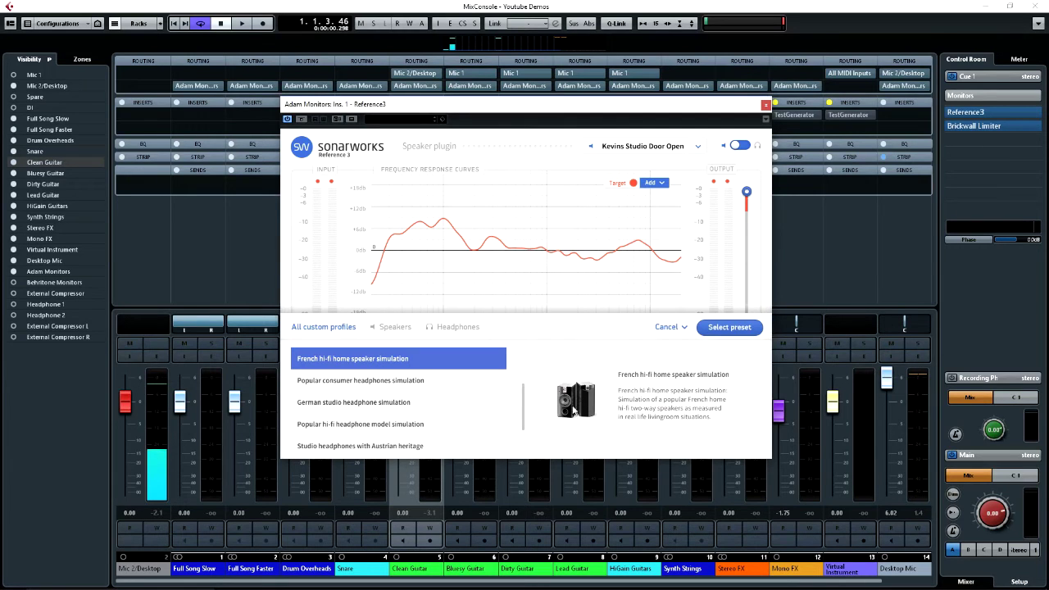
pyautogui.click(665, 328)
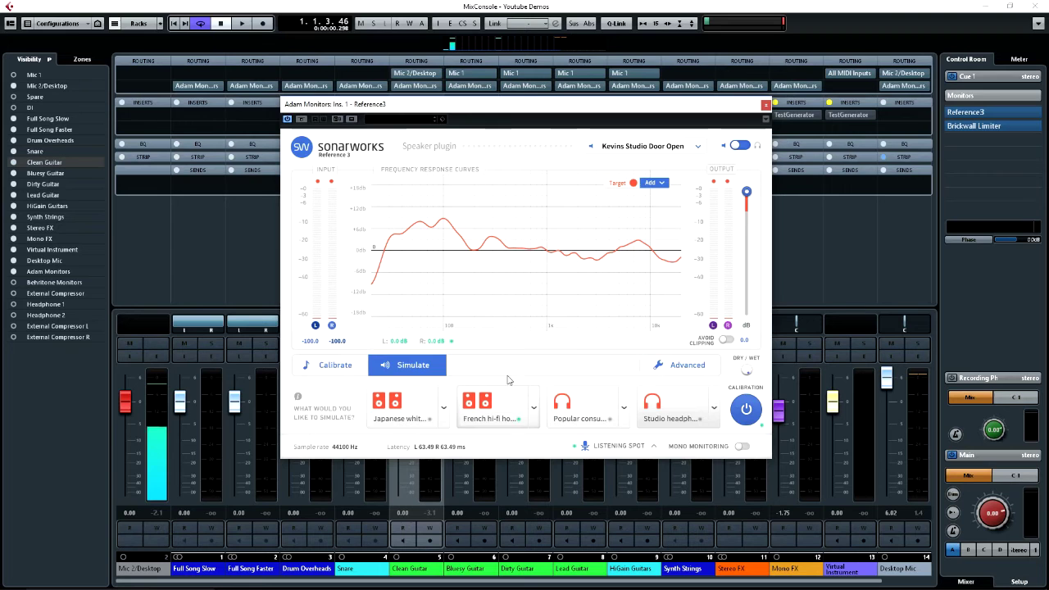
pyautogui.click(345, 370)
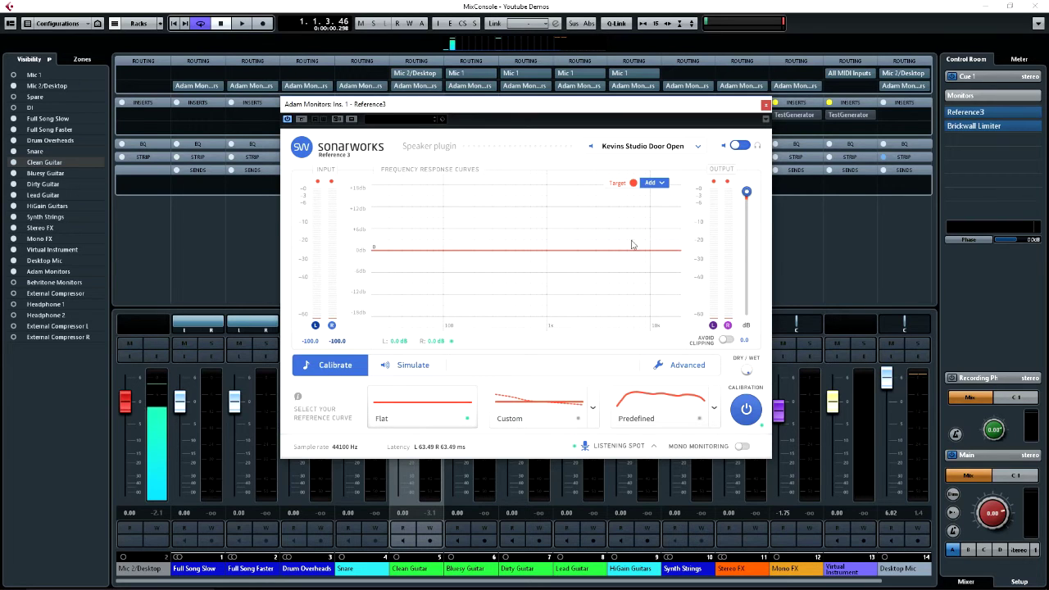
# Step: Compare the Custom -6dB Bass reference curve, browse the predefined curve presets without choosing one, and return to the Flat curve
pyautogui.click(547, 420)
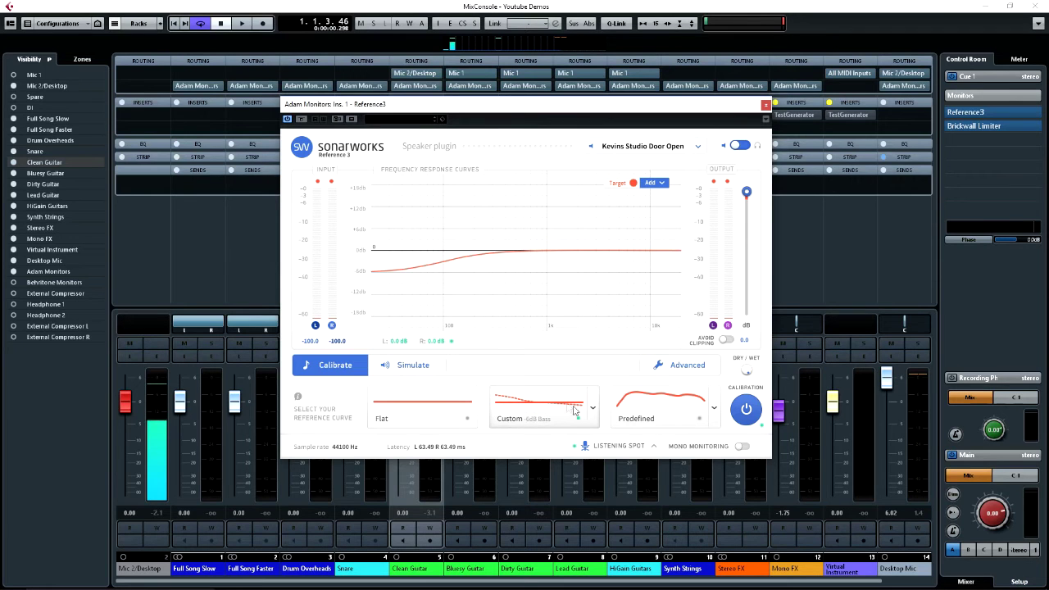
pyautogui.click(581, 420)
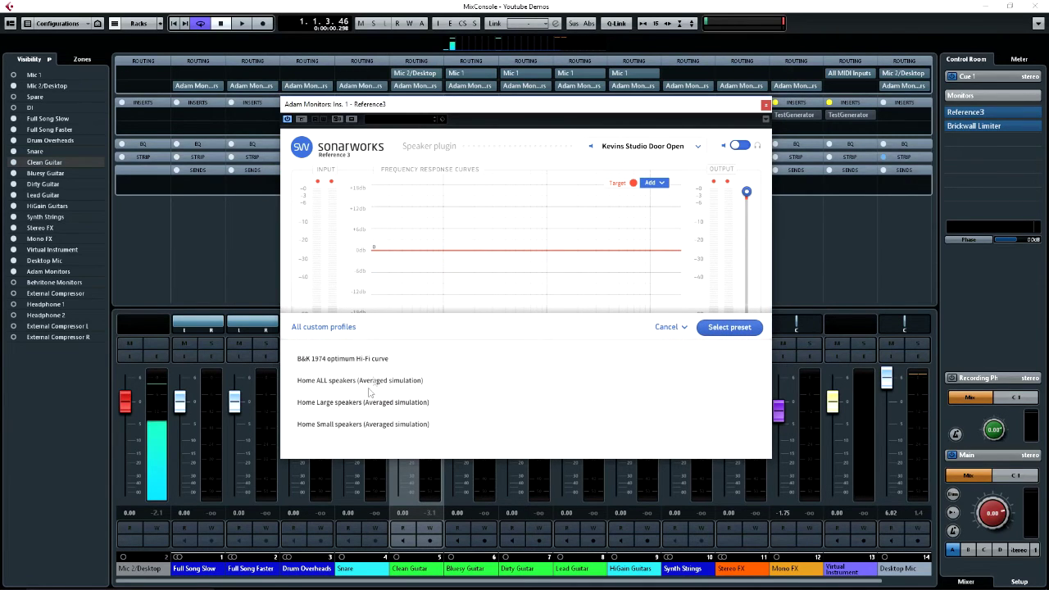
pyautogui.click(674, 329)
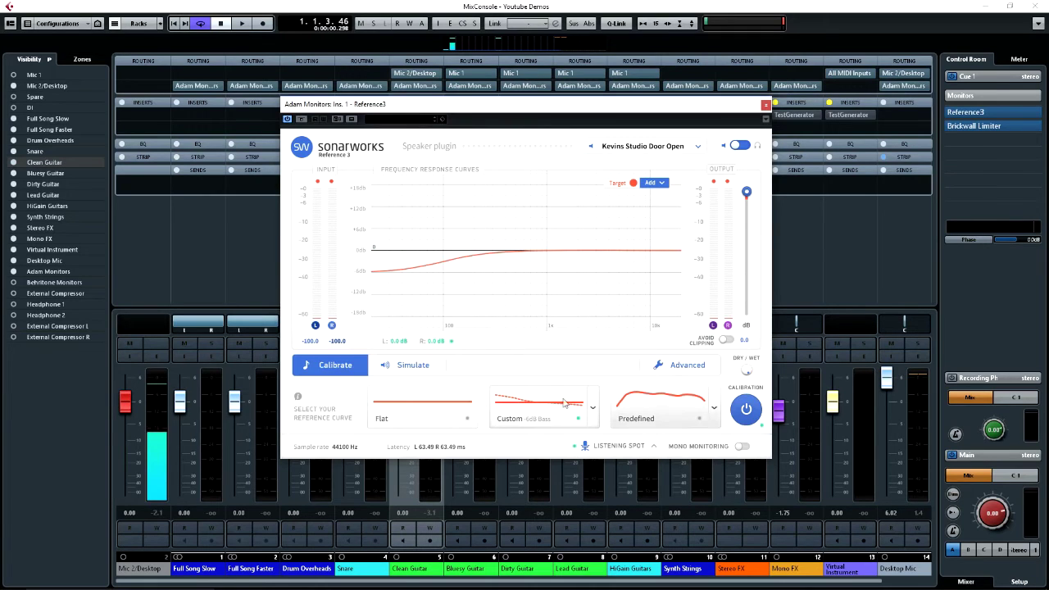
pyautogui.click(455, 410)
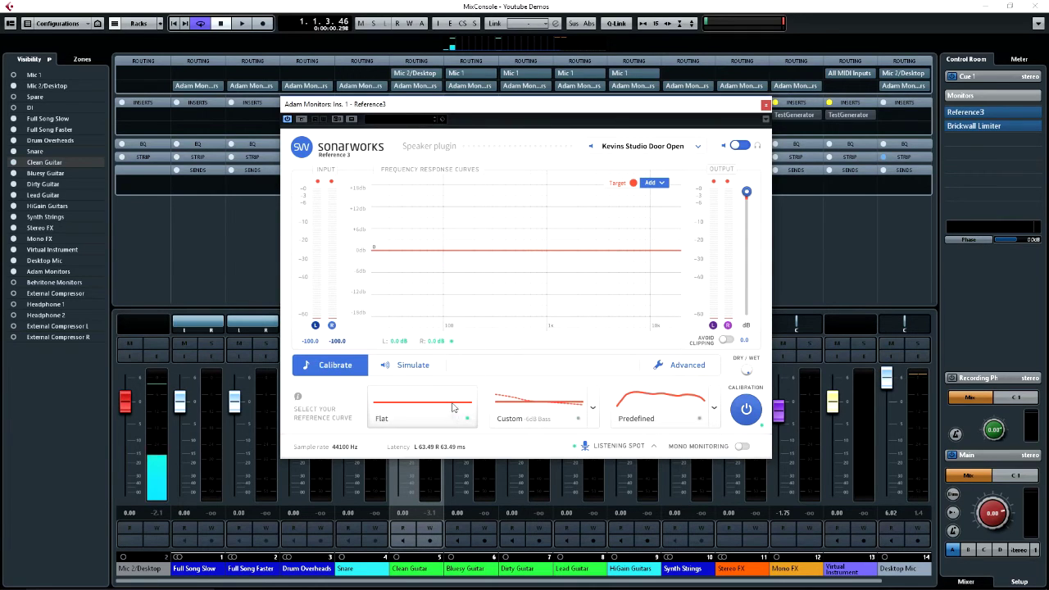
# Step: Add the Before and Correction curves to the frequency response graph alongside the Target curve
pyautogui.click(662, 184)
pyautogui.click(678, 209)
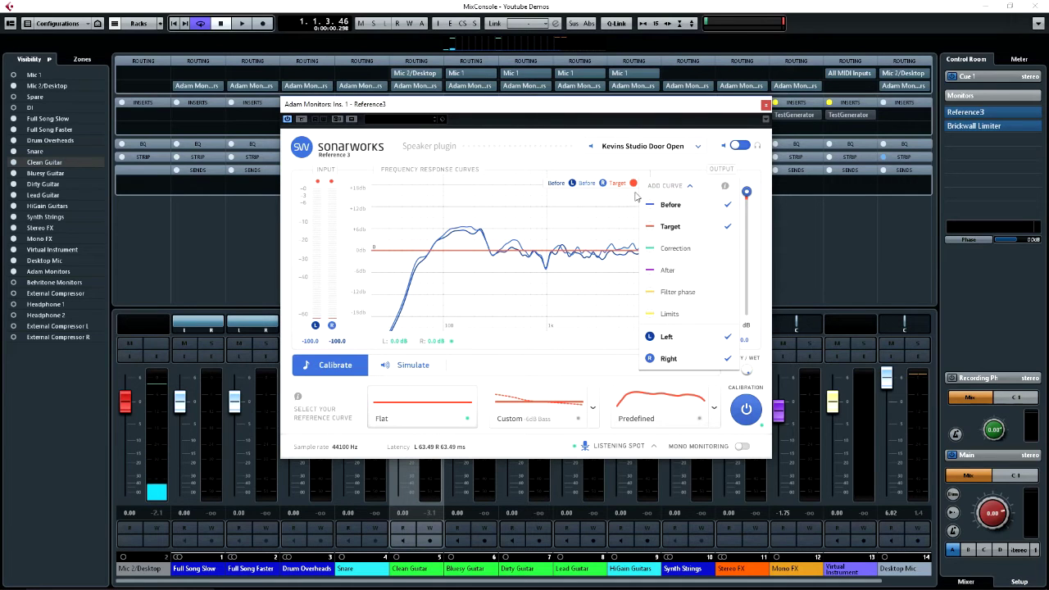
pyautogui.click(620, 239)
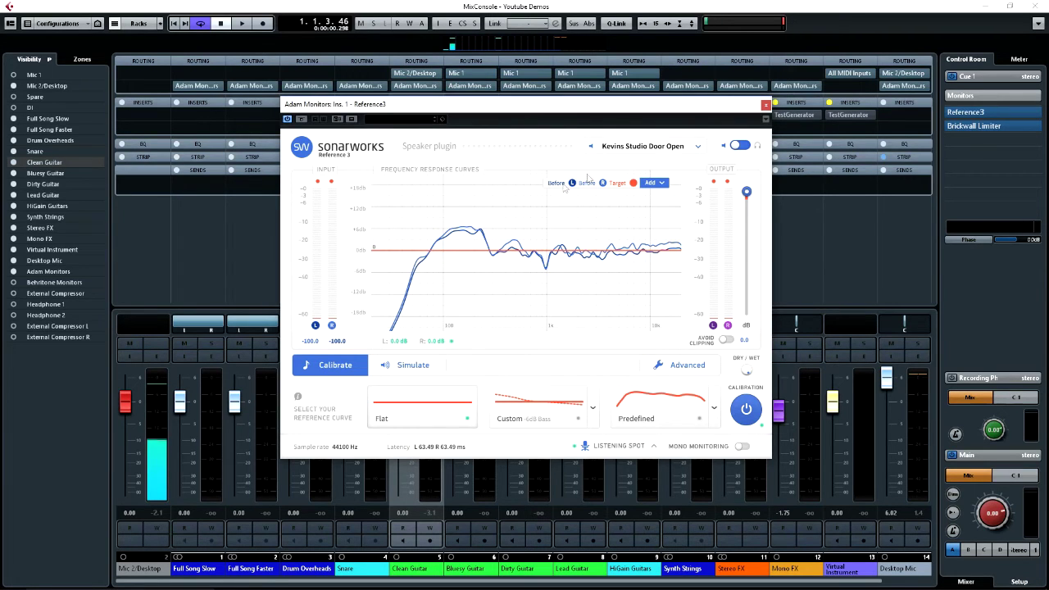
pyautogui.click(652, 183)
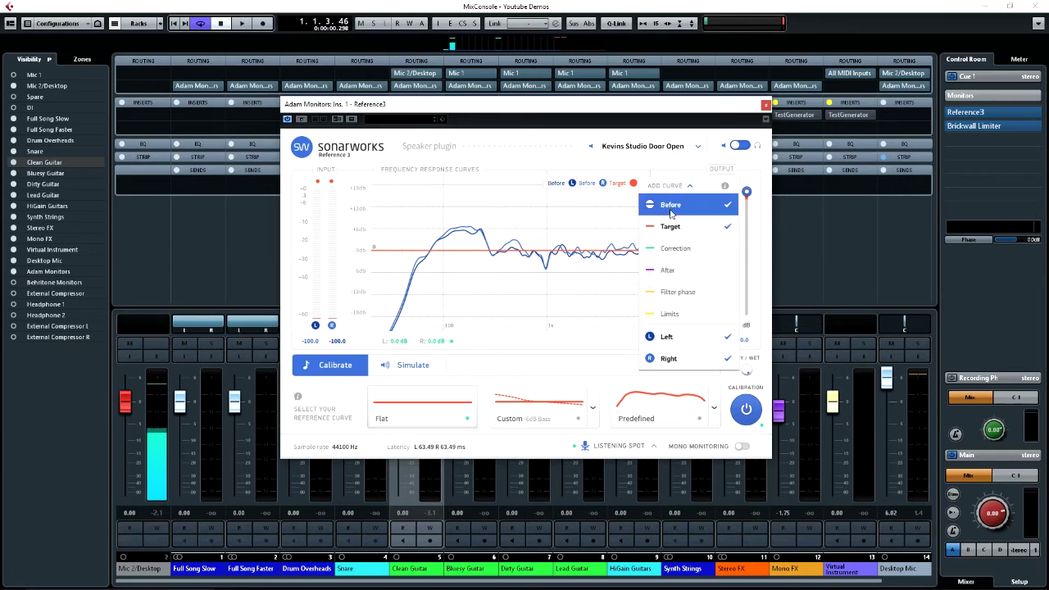
pyautogui.click(669, 256)
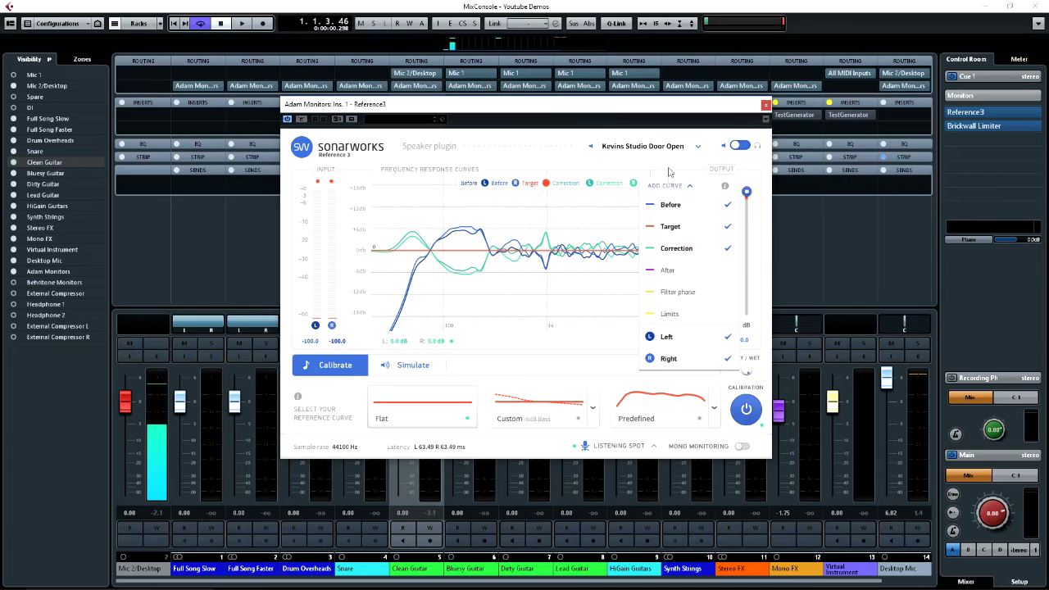
pyautogui.click(632, 163)
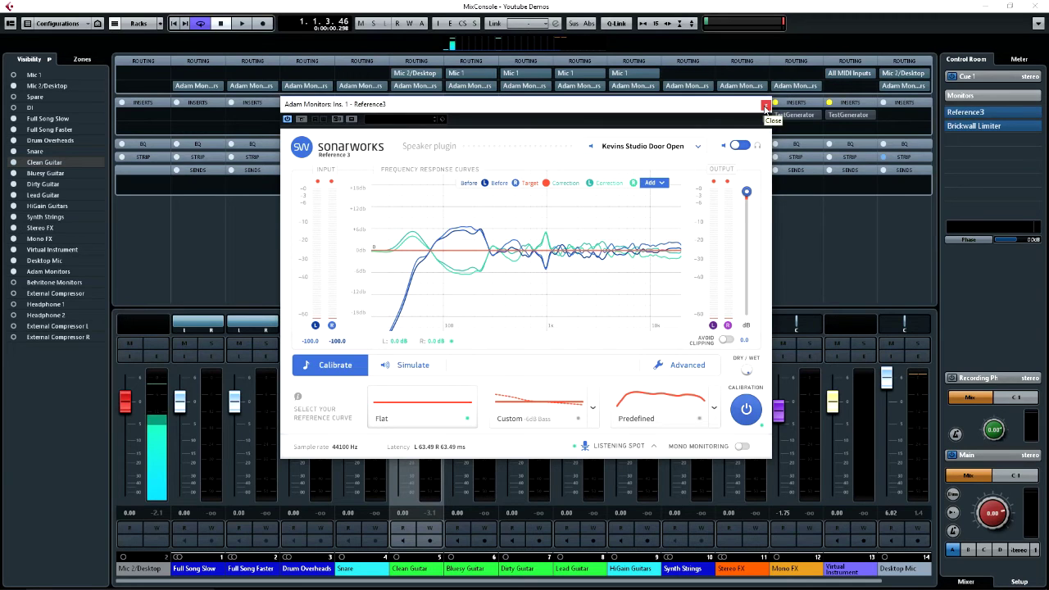
# Step: Shift the Reference3 window slightly and close it
pyautogui.moveTo(742, 109)
pyautogui.mouseDown()
pyautogui.moveTo(725, 141)
pyautogui.moveTo(744, 106)
pyautogui.mouseUp()
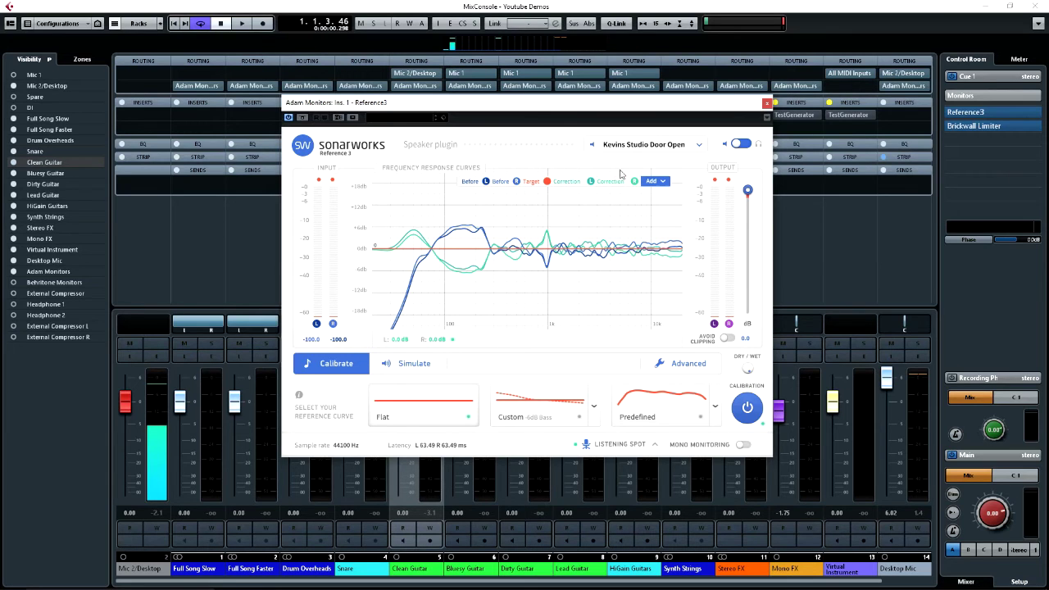
pyautogui.moveTo(951, 587)
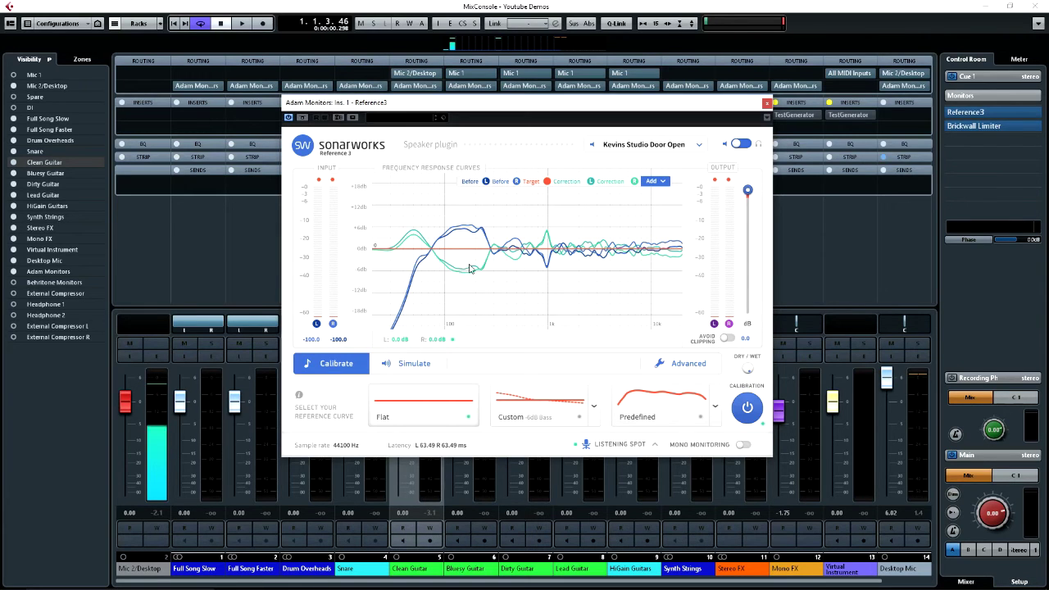
pyautogui.click(768, 105)
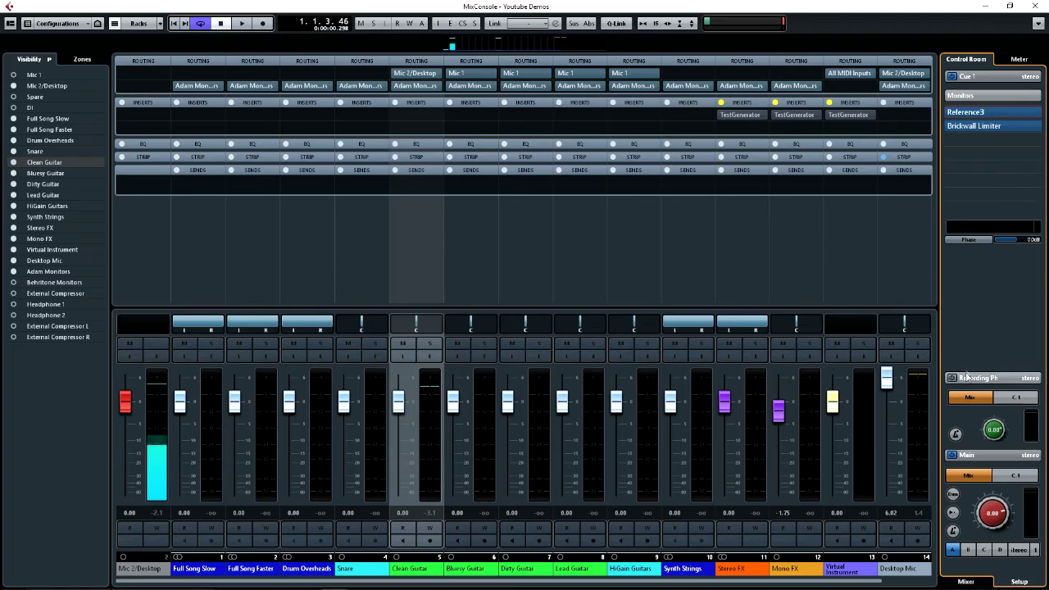
# Step: Review the Control Room's monitor list, compare the inserts on monitors B, C and D, and return to monitor A
pyautogui.click(972, 582)
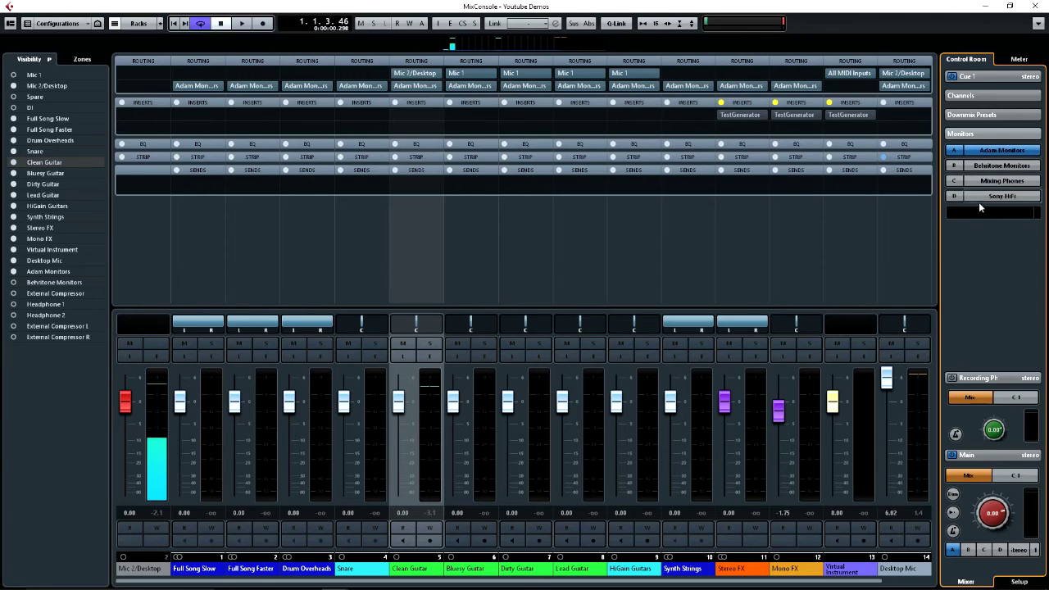
pyautogui.click(1019, 582)
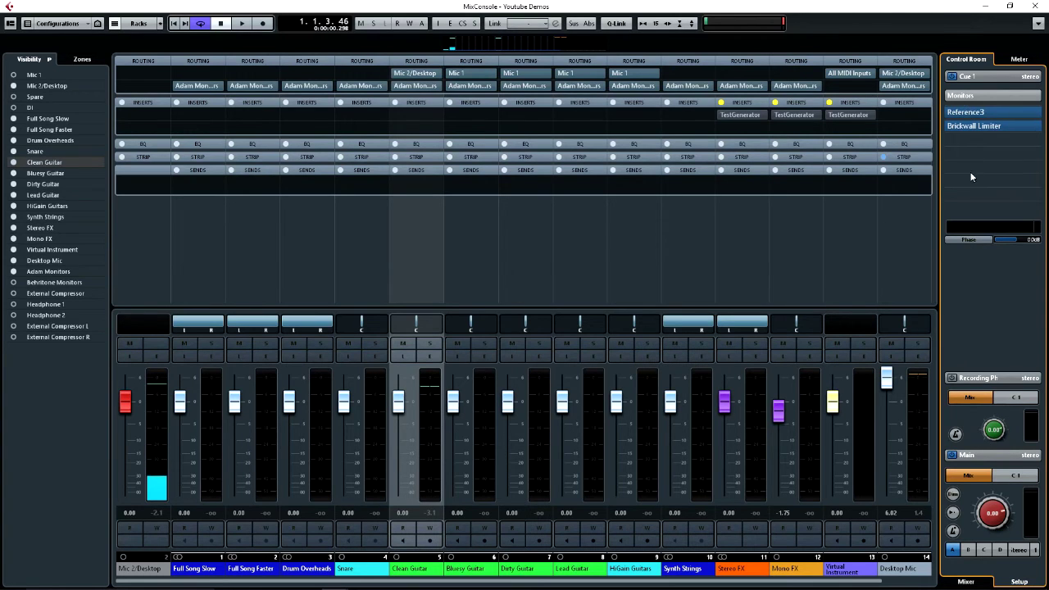
pyautogui.click(968, 551)
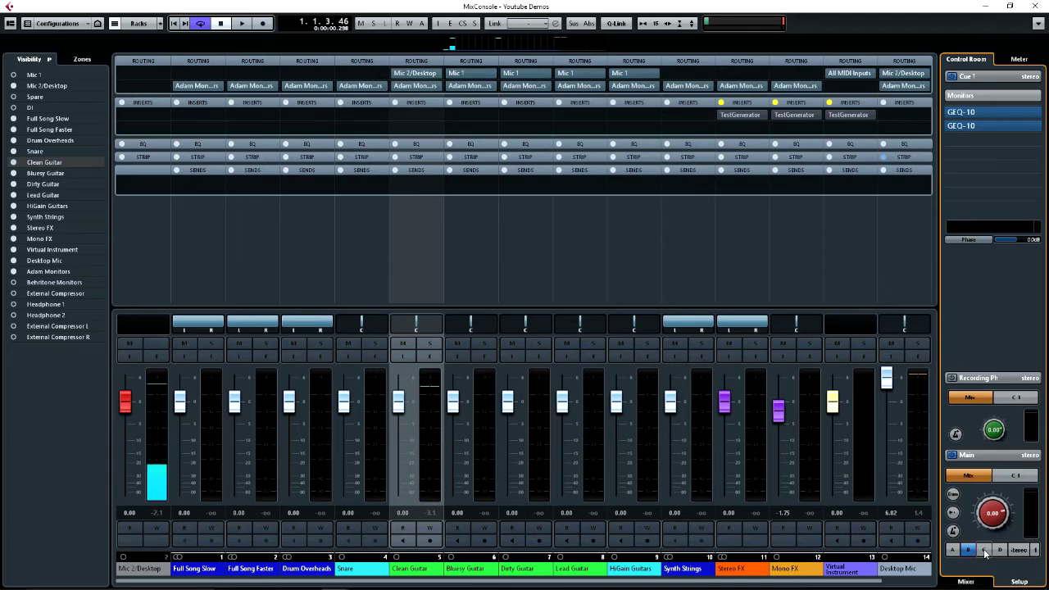
pyautogui.click(984, 552)
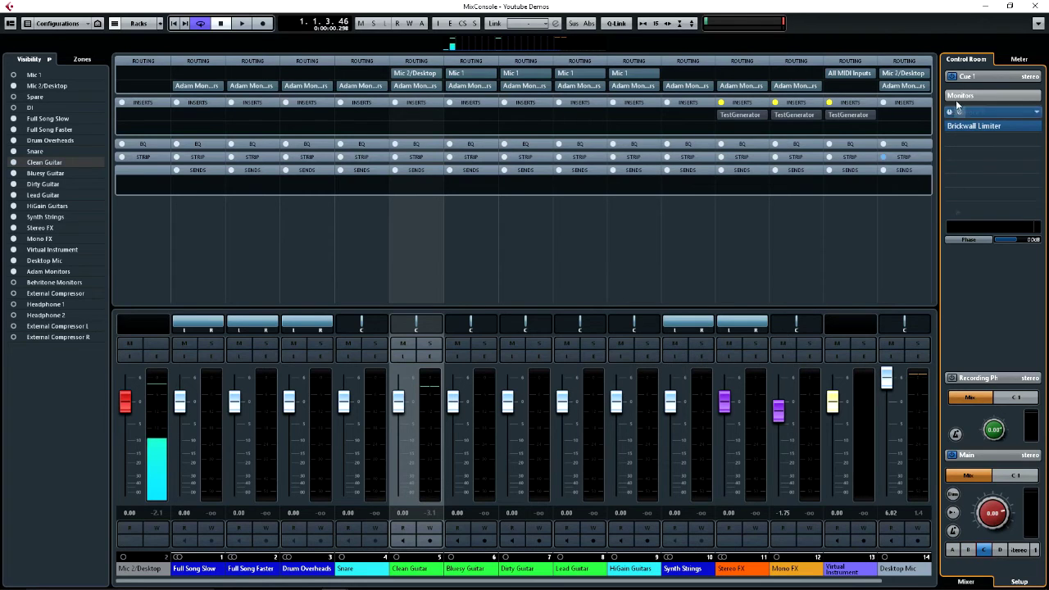
pyautogui.click(999, 550)
pyautogui.click(953, 550)
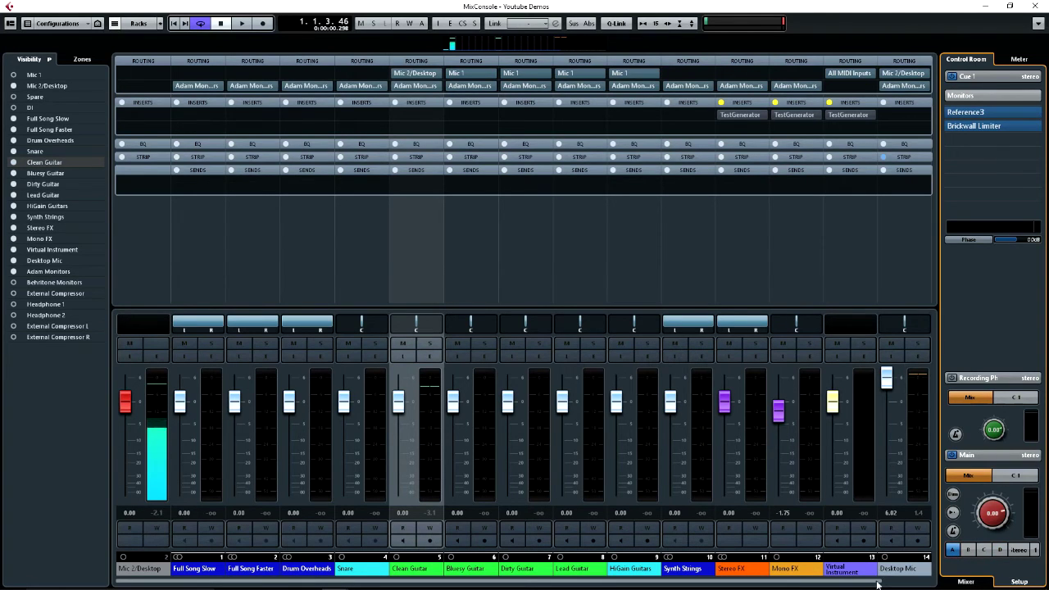
# Step: Bring up Export Audio Mixdown and choose the Adam Monitors output as the only export channel
pyautogui.moveTo(877, 583); pyautogui.dragTo(925, 582)
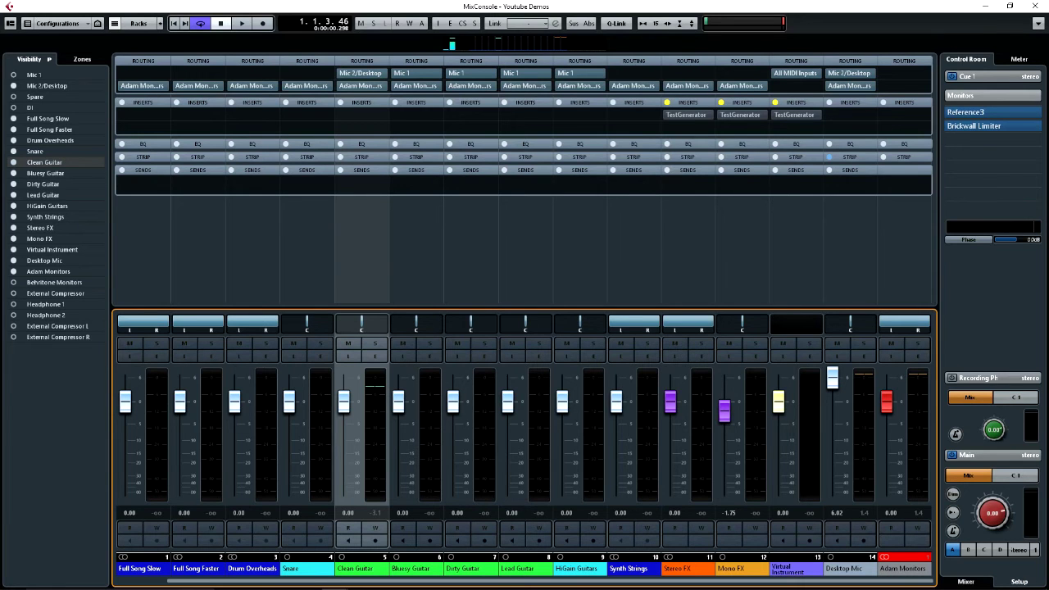
pyautogui.hotkey('ctrl', 'shift', 'e')
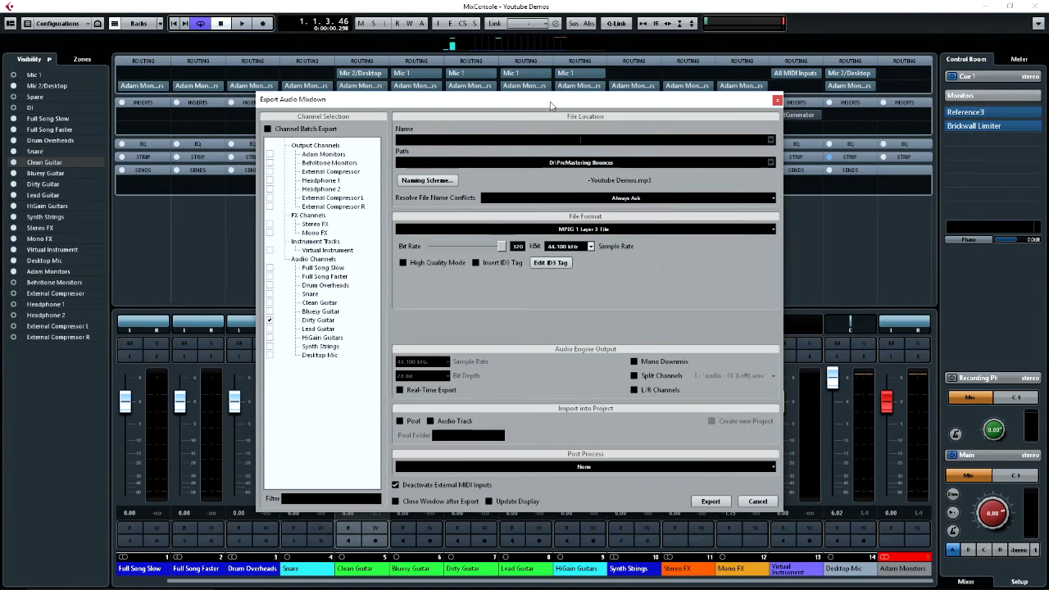
pyautogui.moveTo(552, 105); pyautogui.dragTo(558, 114)
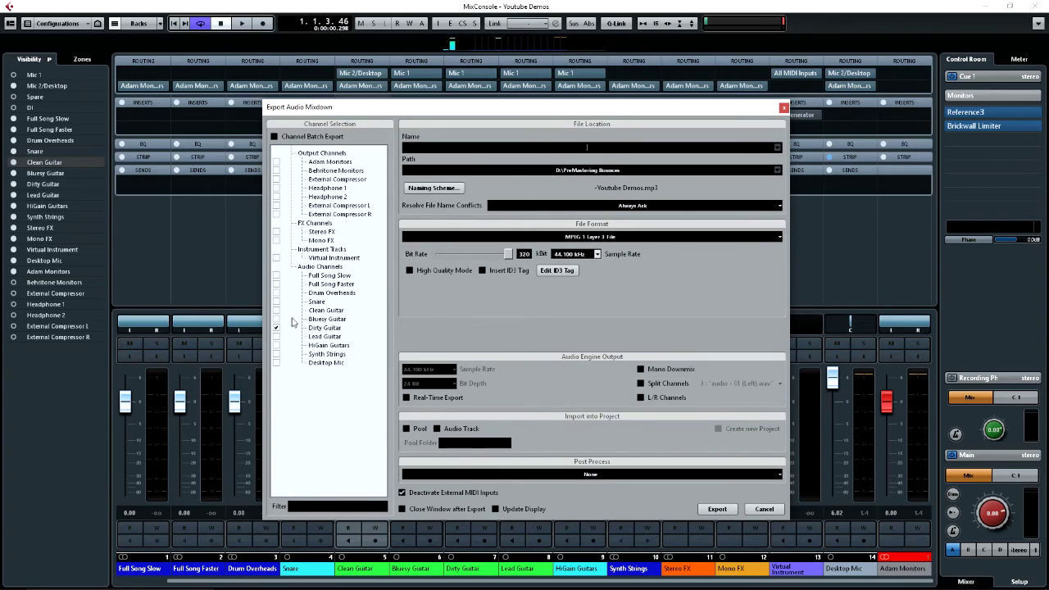
pyautogui.click(276, 162)
pyautogui.click(277, 162)
pyautogui.moveTo(392, 111); pyautogui.dragTo(354, 116)
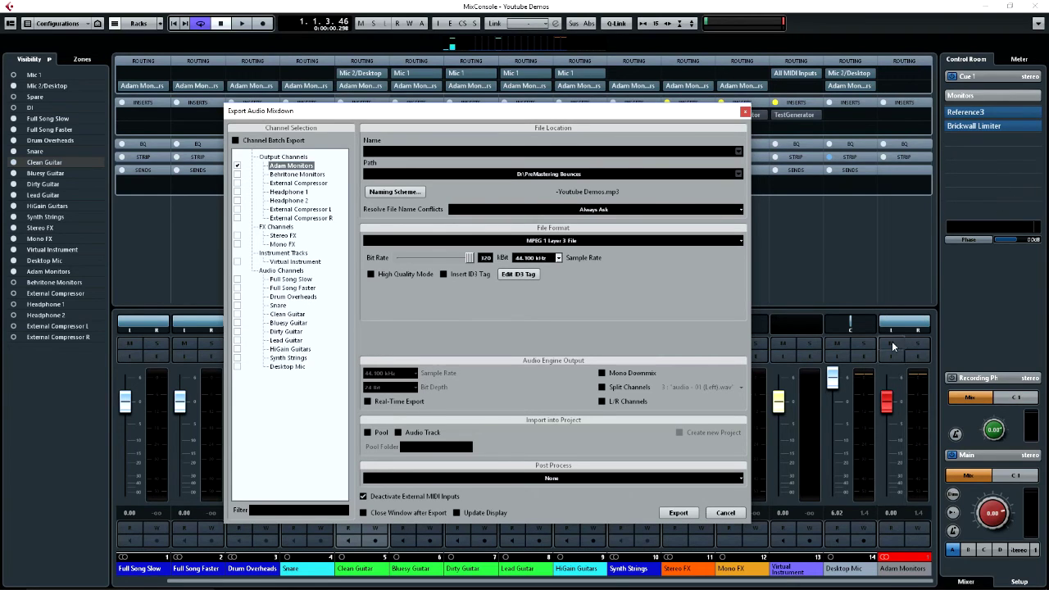
# Step: Examine the Adam Monitors output channel's inserts against the Control Room inserts without adding an effect, and close the export dialog
pyautogui.click(925, 130)
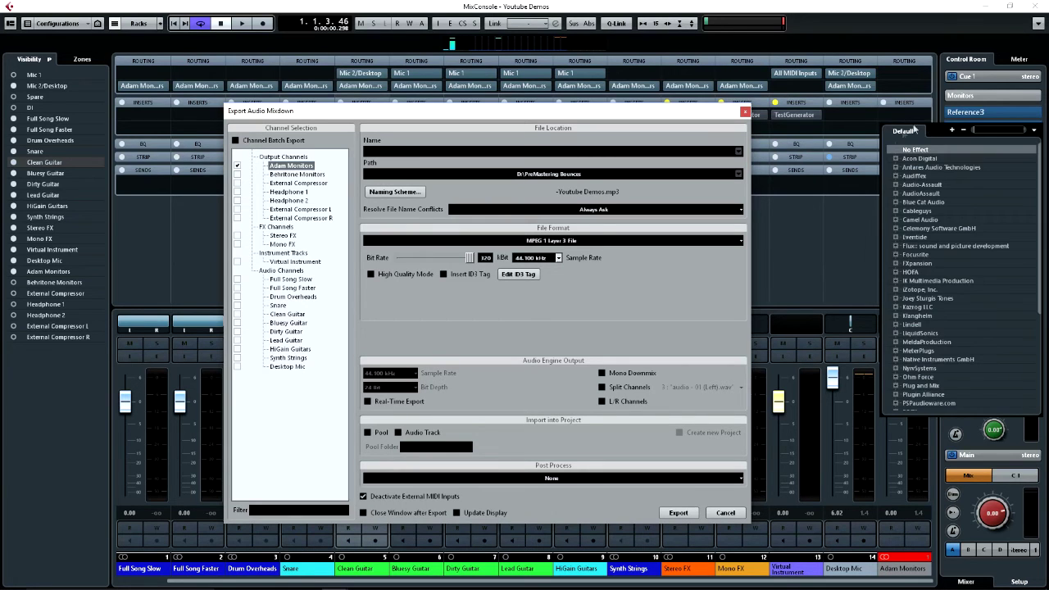
pyautogui.click(880, 119)
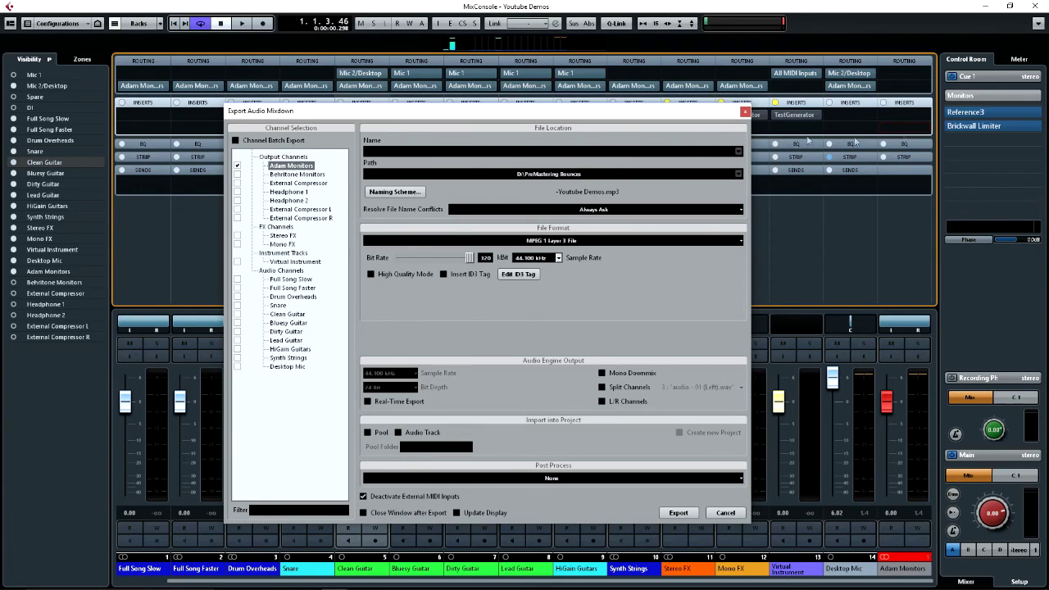
pyautogui.click(986, 116)
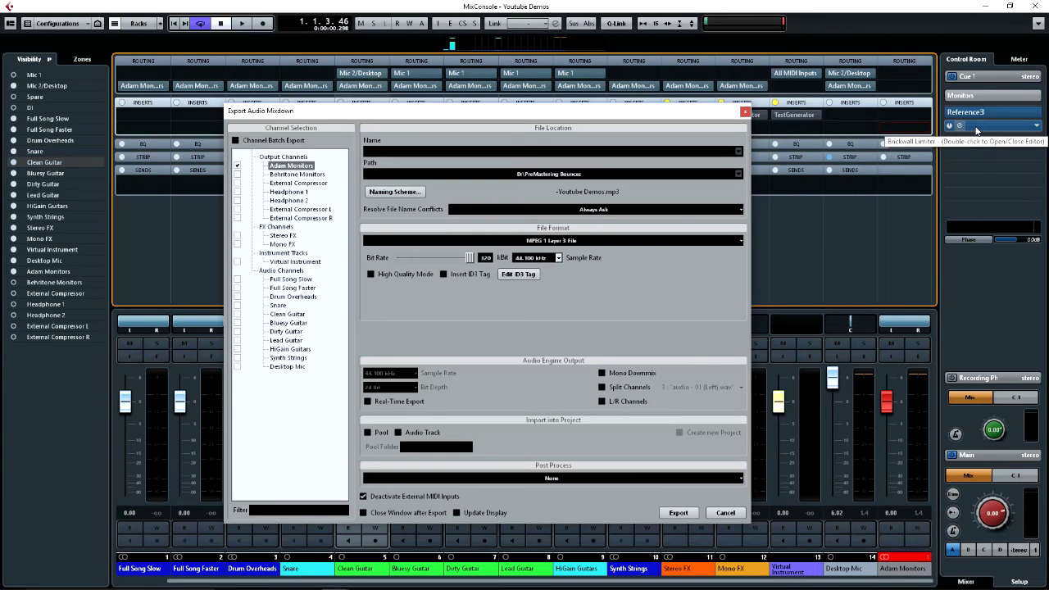
pyautogui.press('Escape')
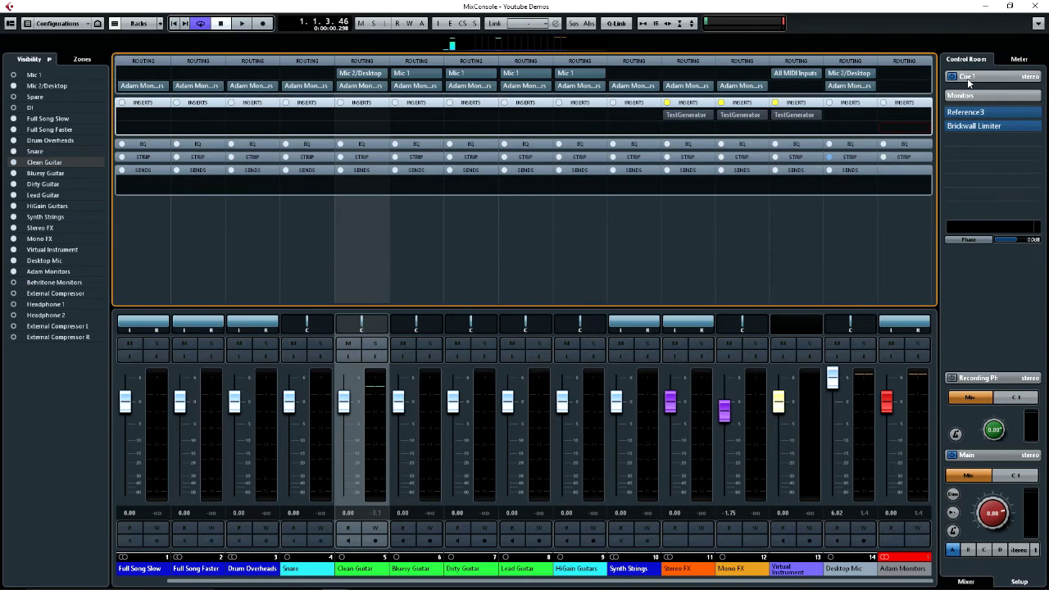
# Step: Examine the Reference3 and Brickwall Limiter inserts on the Adam Monitors in turn, closing each plug-in window
pyautogui.click(976, 112)
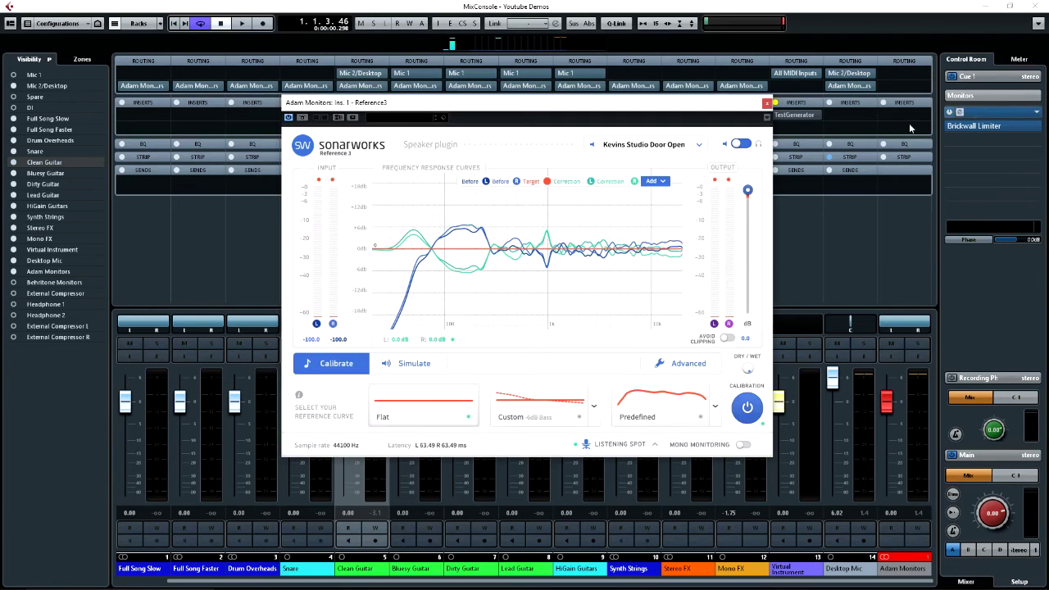
pyautogui.moveTo(733, 106); pyautogui.dragTo(704, 110)
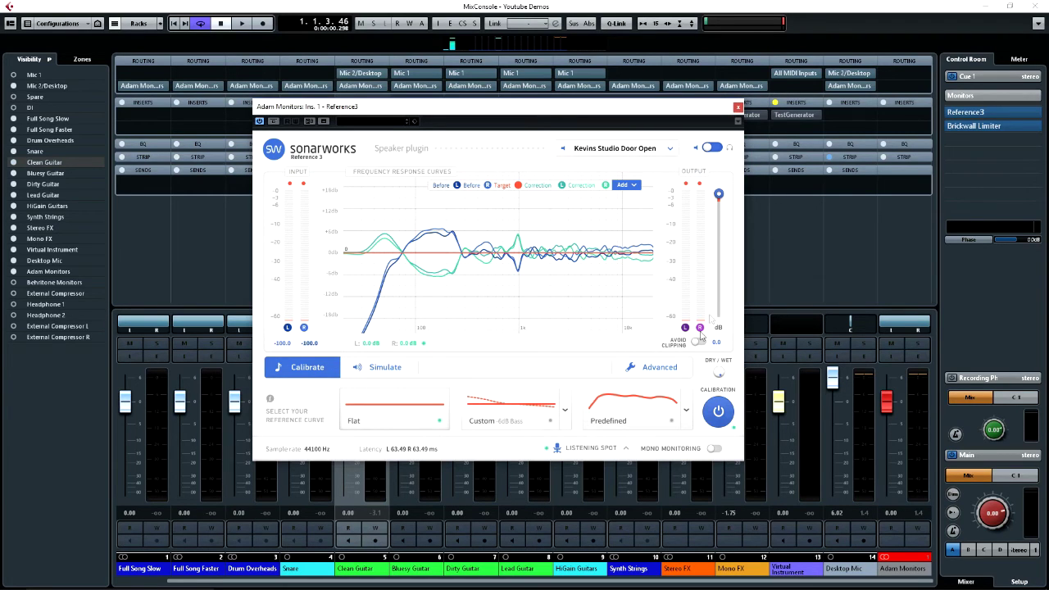
pyautogui.click(737, 109)
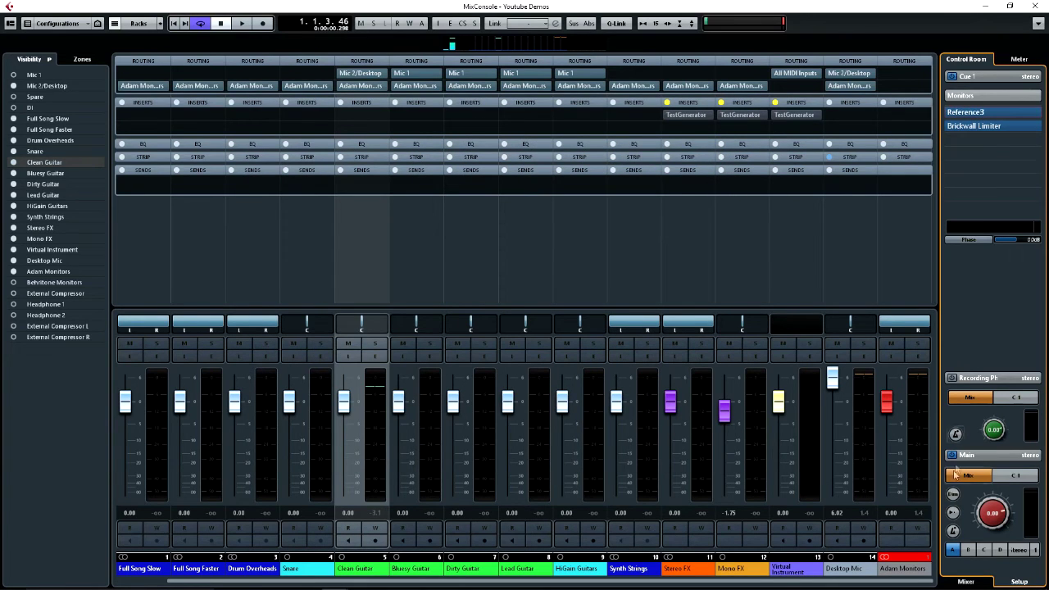
pyautogui.click(960, 125)
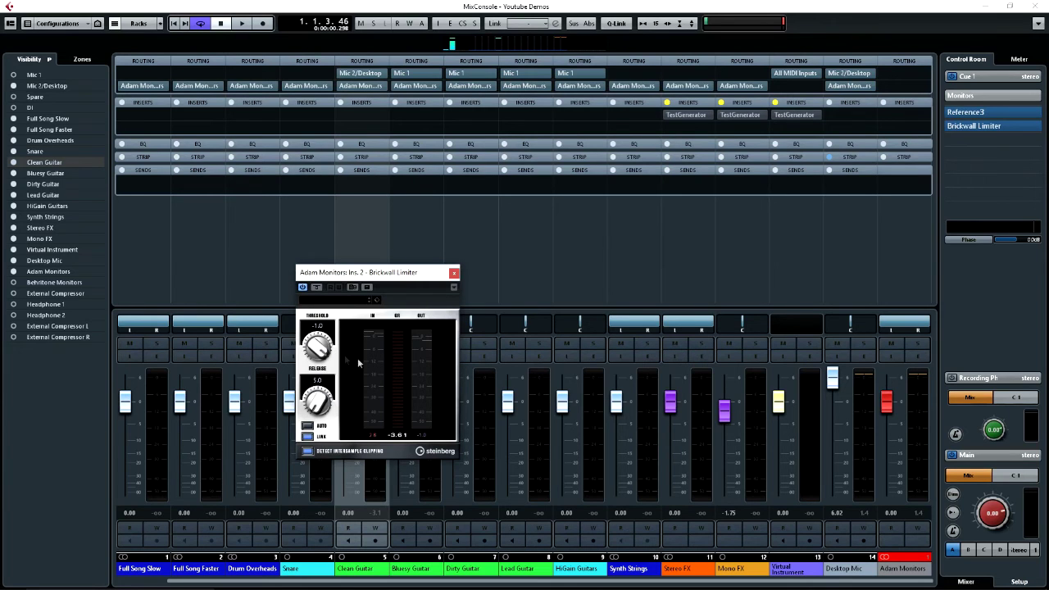
pyautogui.click(455, 274)
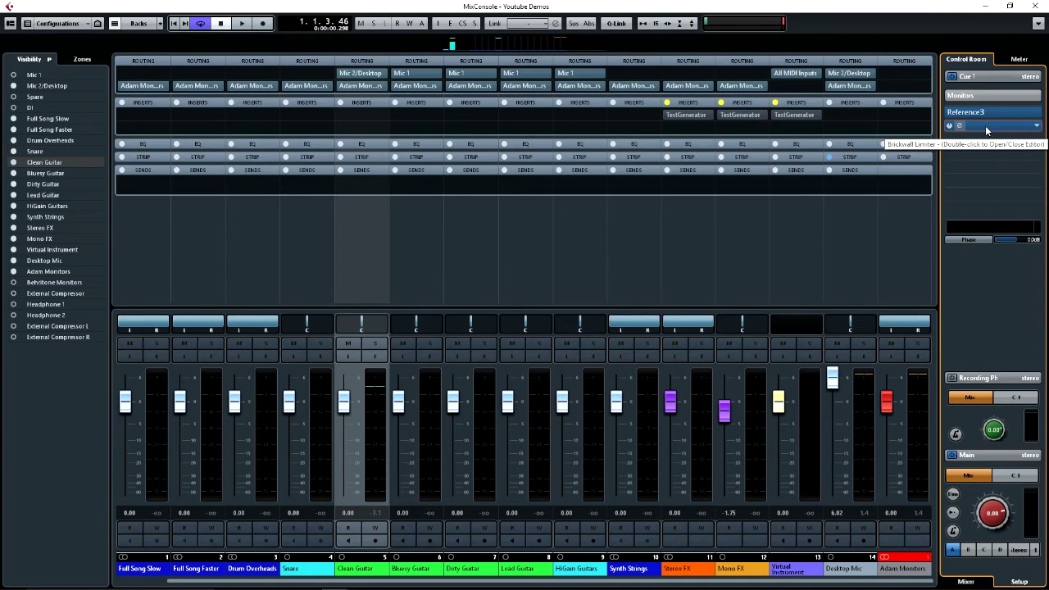
# Step: Switch the Control Room to monitor B, the Behritone Monitors, and open its first GEQ-10 insert beside the Control Room
pyautogui.click(968, 550)
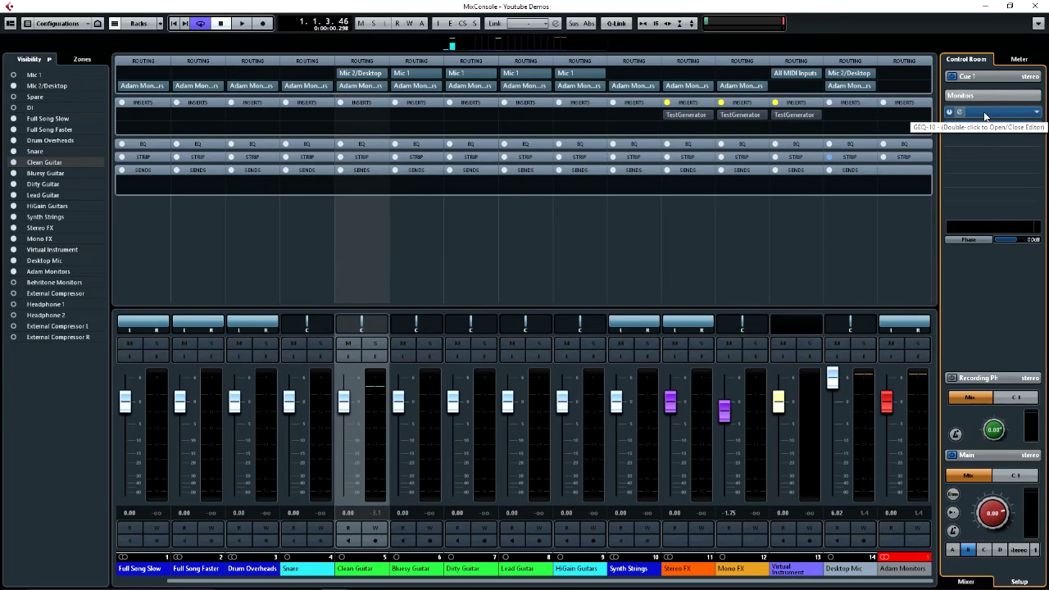
pyautogui.doubleClick(992, 112)
pyautogui.moveTo(843, 162); pyautogui.dragTo(799, 161)
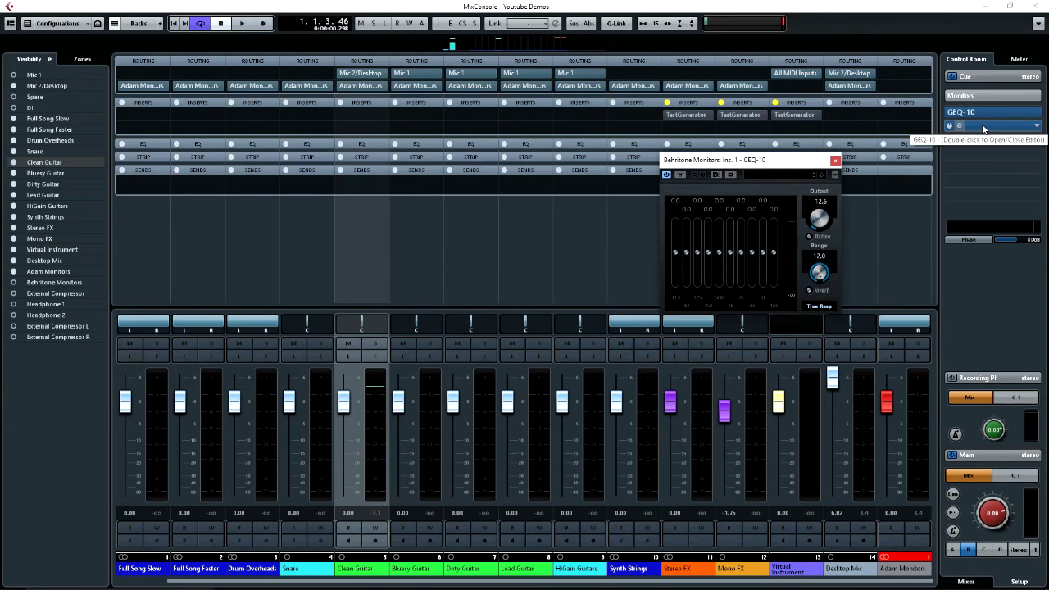
# Step: Examine the output settings of the Behritone Monitors' two GEQ-10 inserts in turn, closing each plug-in window
pyautogui.moveTo(778, 166); pyautogui.dragTo(726, 160)
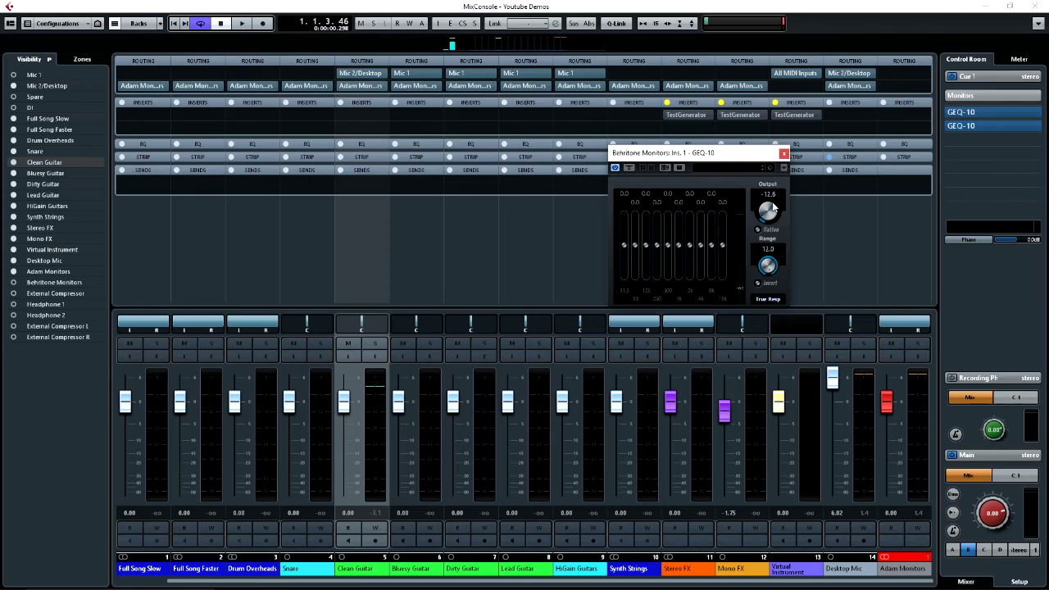
pyautogui.click(784, 153)
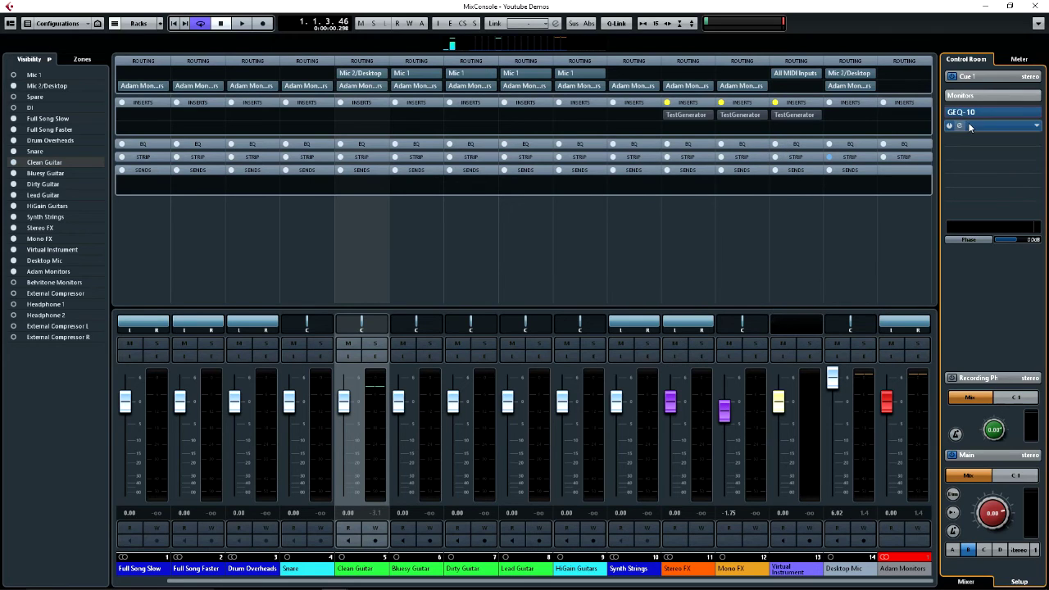
pyautogui.click(970, 126)
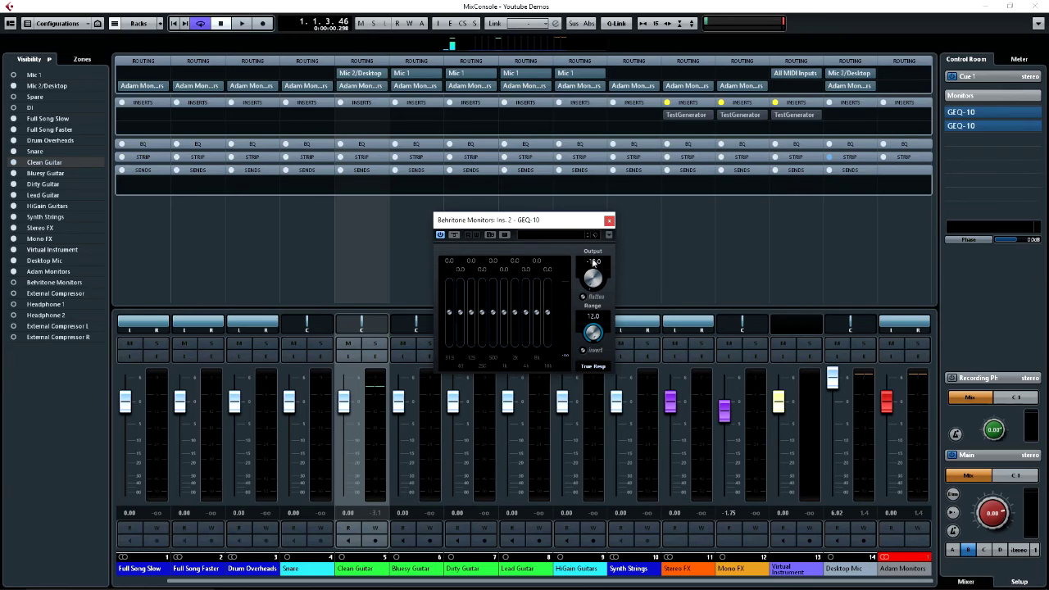
pyautogui.click(609, 221)
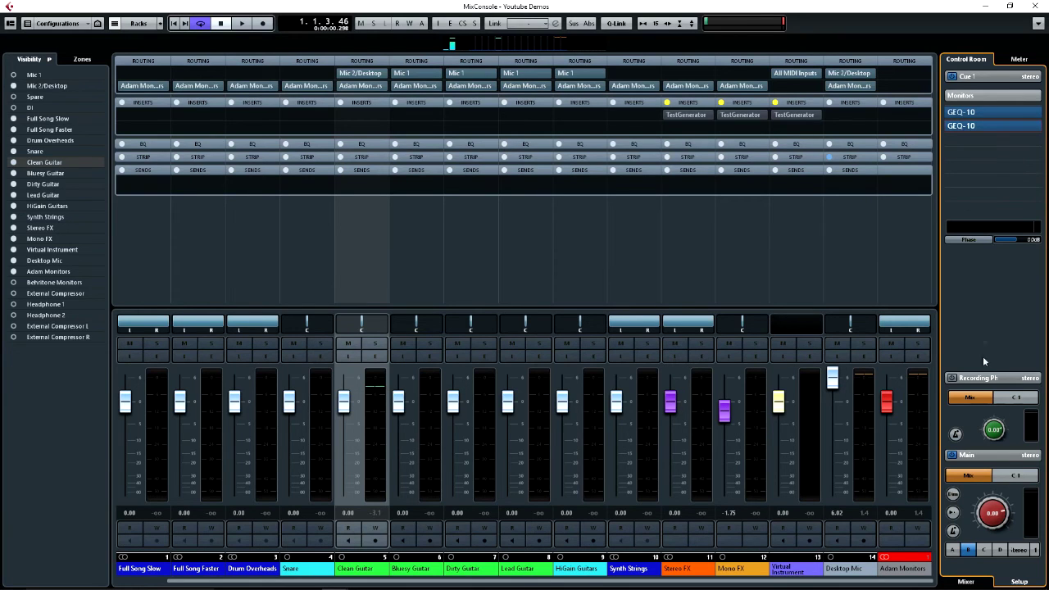
# Step: Switch the Control Room to monitor C, the Mixing Phones, and examine its Reference3 and Brickwall Limiter inserts, closing each plug-in window
pyautogui.click(984, 549)
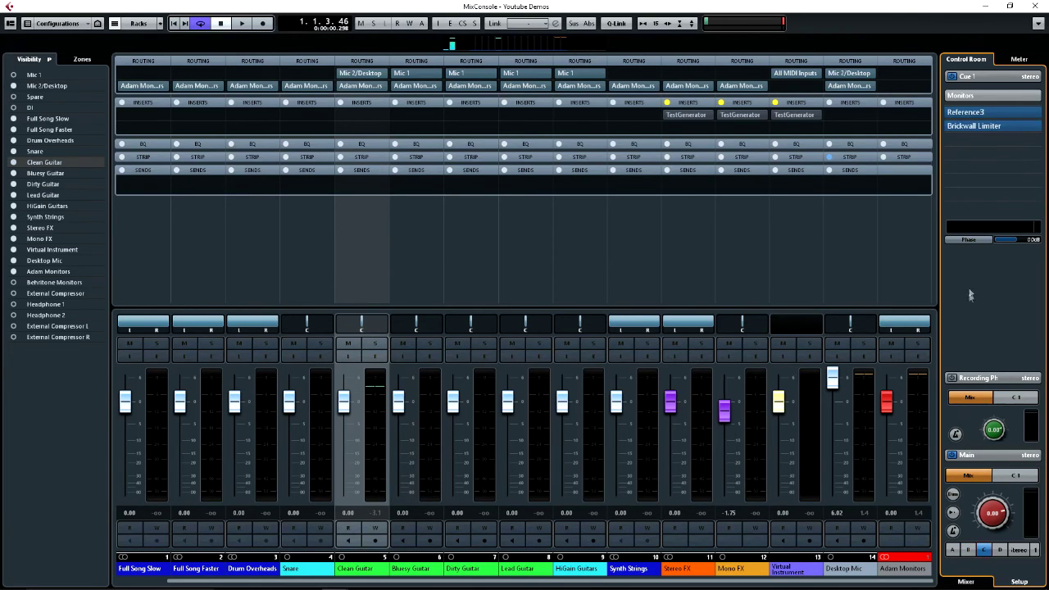
pyautogui.doubleClick(982, 111)
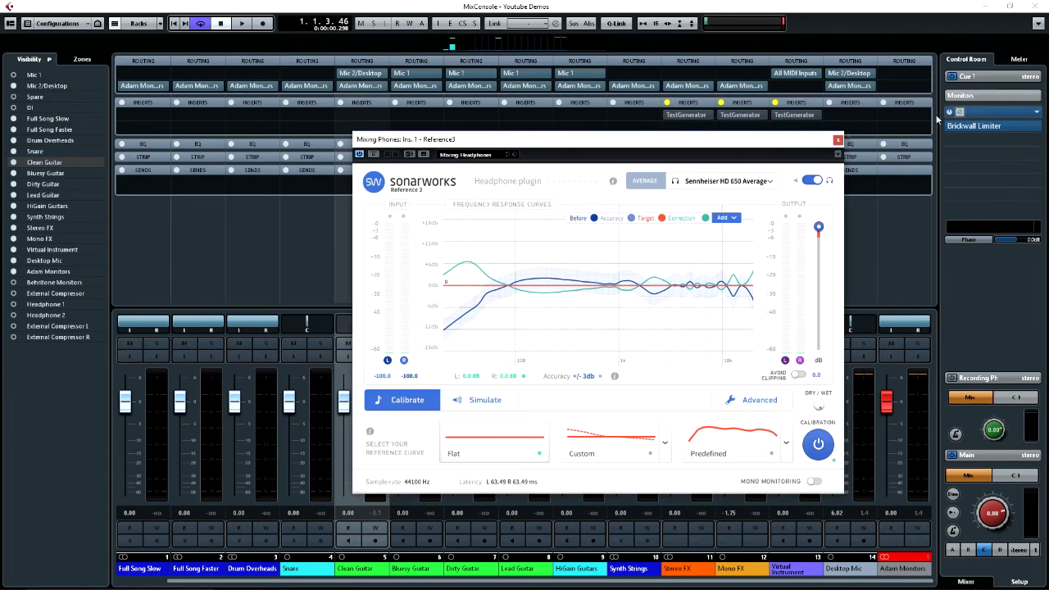
pyautogui.moveTo(791, 147); pyautogui.dragTo(720, 133)
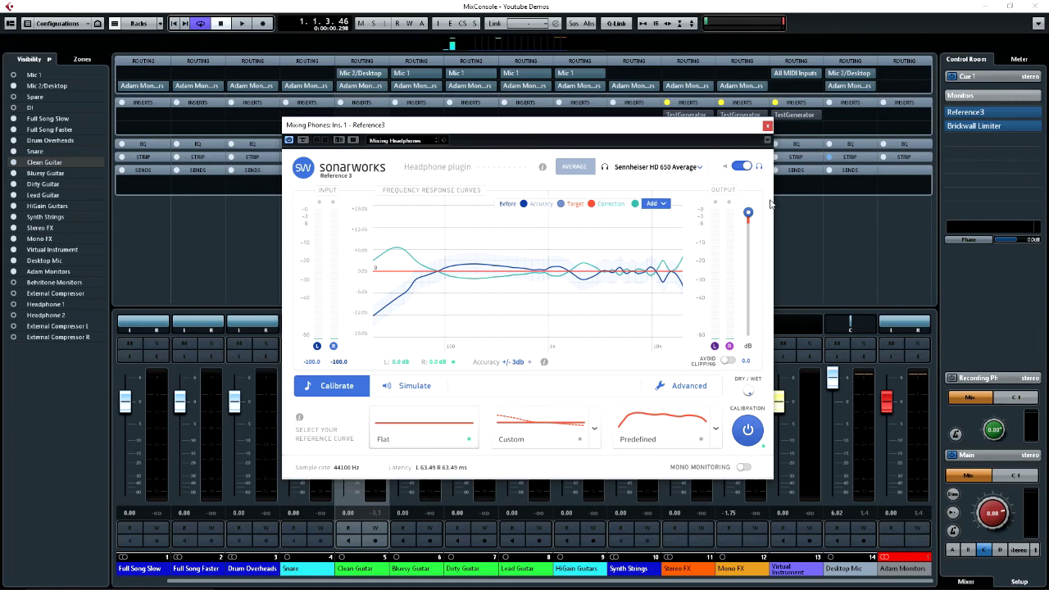
pyautogui.click(767, 126)
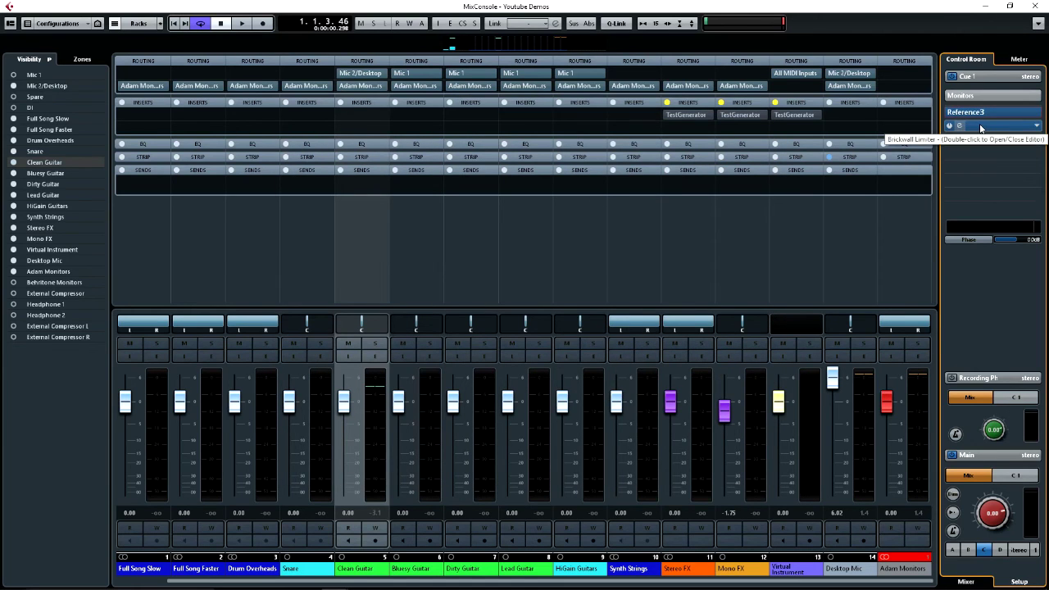
pyautogui.click(967, 126)
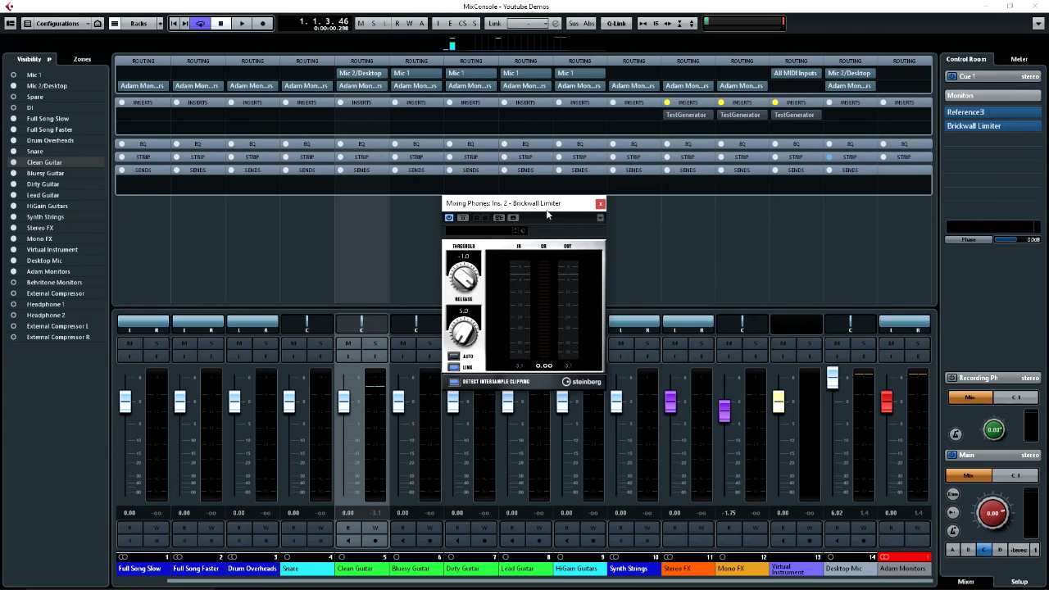
pyautogui.moveTo(548, 209); pyautogui.dragTo(541, 209)
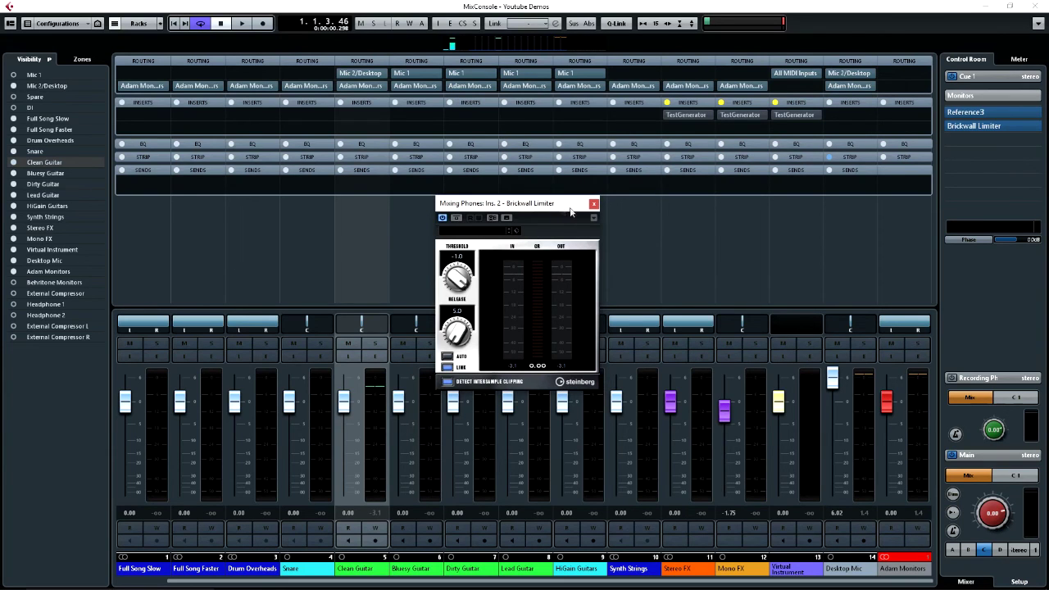
pyautogui.click(594, 203)
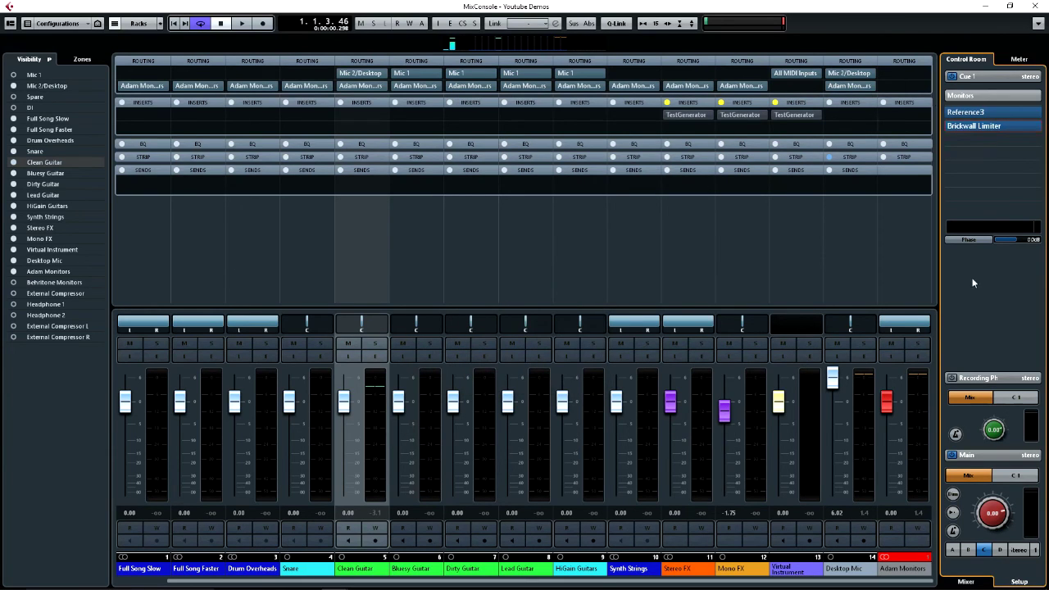
# Step: Cycle the Control Room through monitors B, D, A and C to compare their insert chains
pyautogui.click(1000, 552)
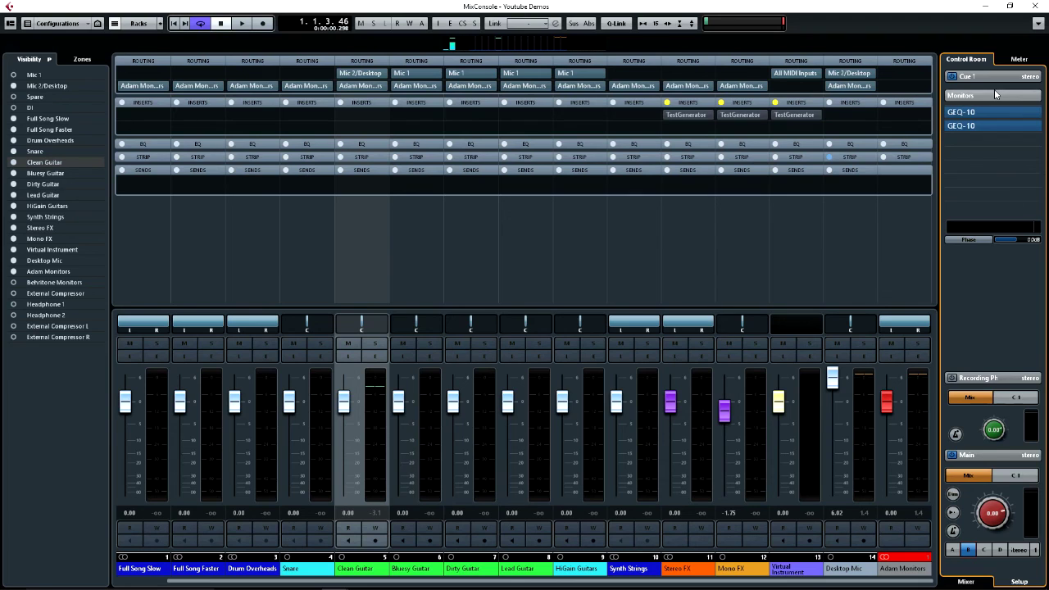
pyautogui.click(999, 551)
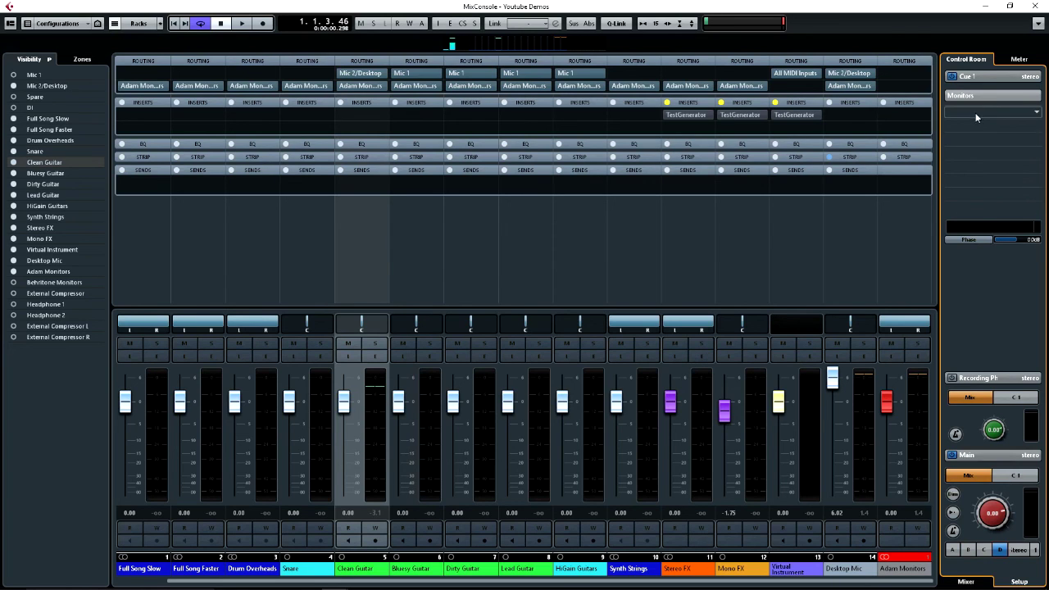
pyautogui.click(953, 549)
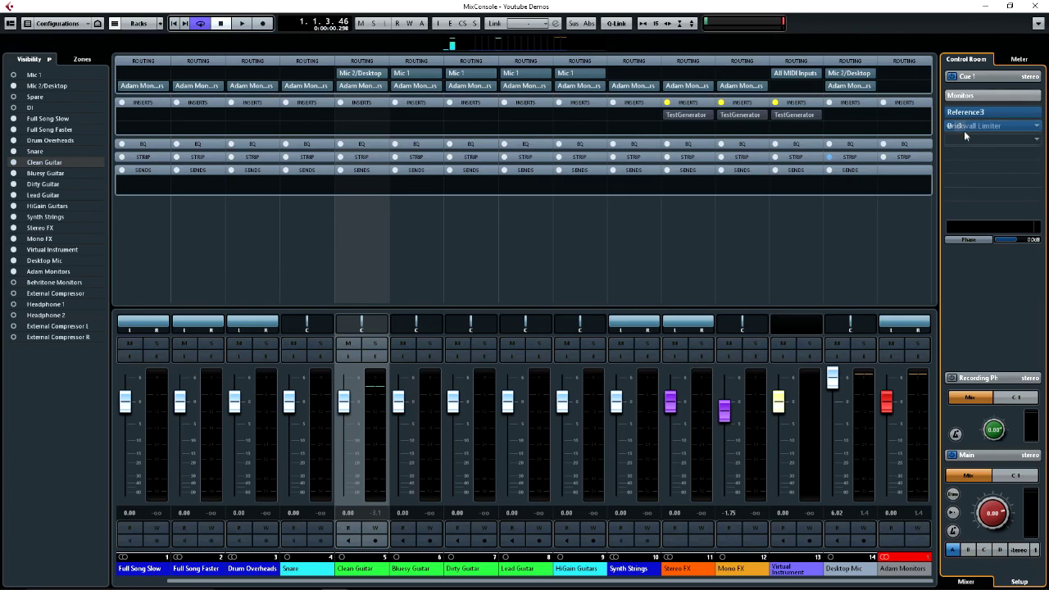
pyautogui.moveTo(965, 115); pyautogui.dragTo(987, 124)
pyautogui.click(988, 550)
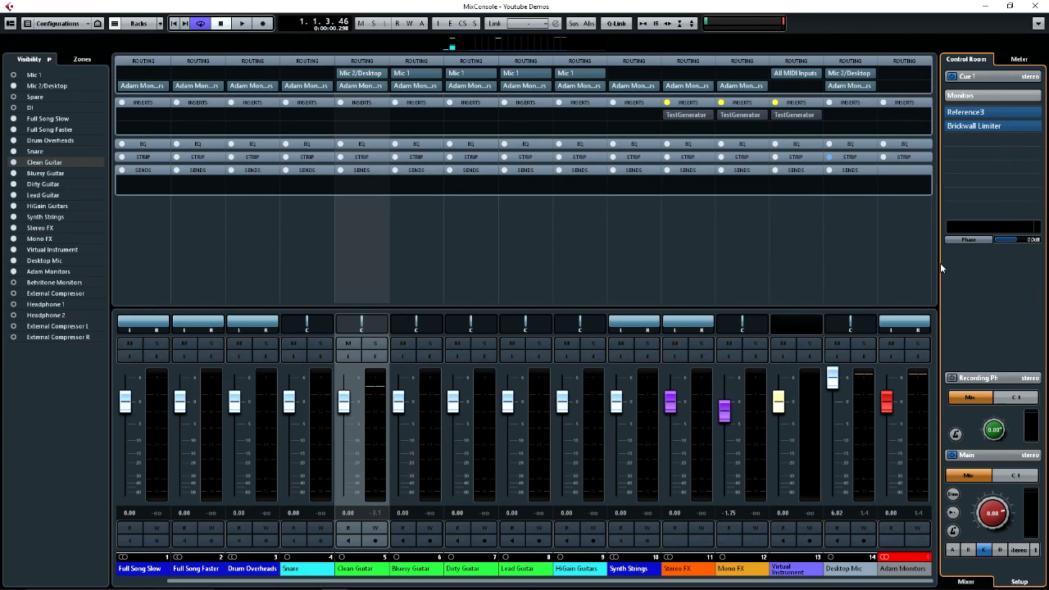
# Step: Compare the insert chains of monitors A and B, leaving the Control Room on monitor A
pyautogui.moveTo(968, 119)
pyautogui.click(954, 555)
pyautogui.click(967, 554)
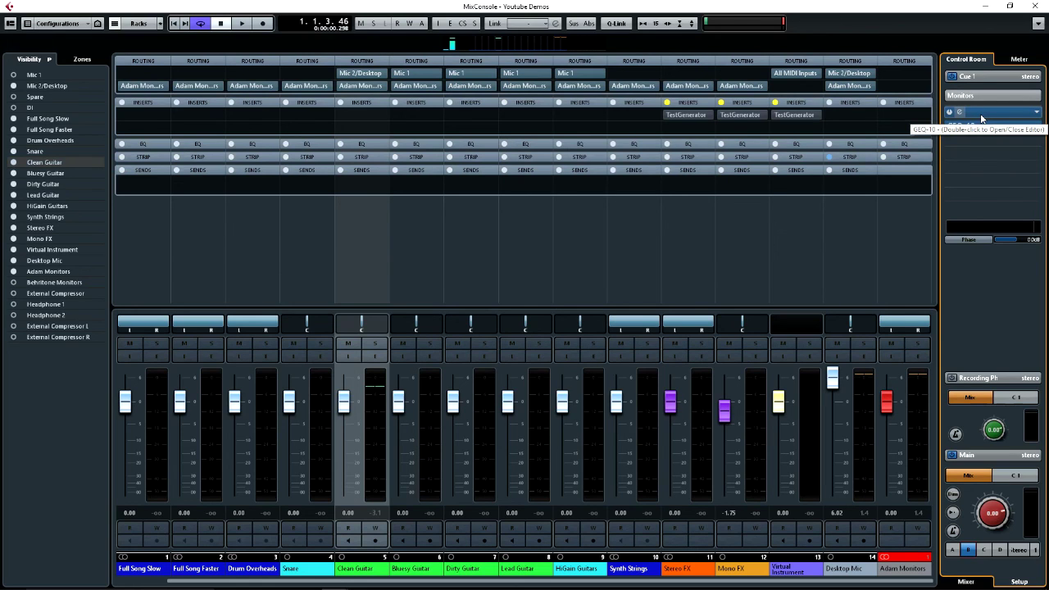
pyautogui.click(953, 549)
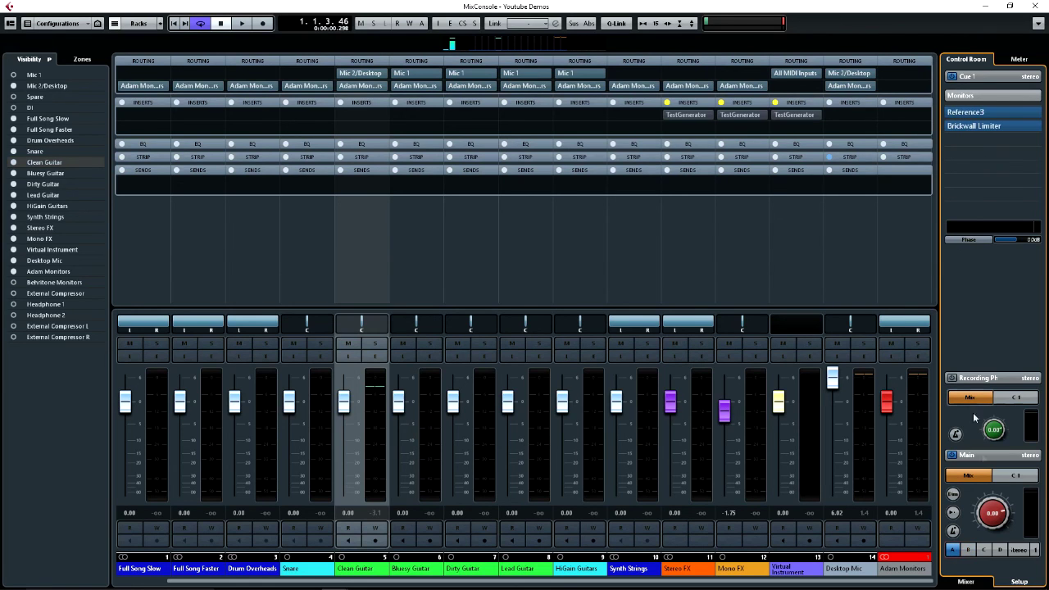
pyautogui.moveTo(968, 587)
pyautogui.click(969, 582)
pyautogui.click(1017, 60)
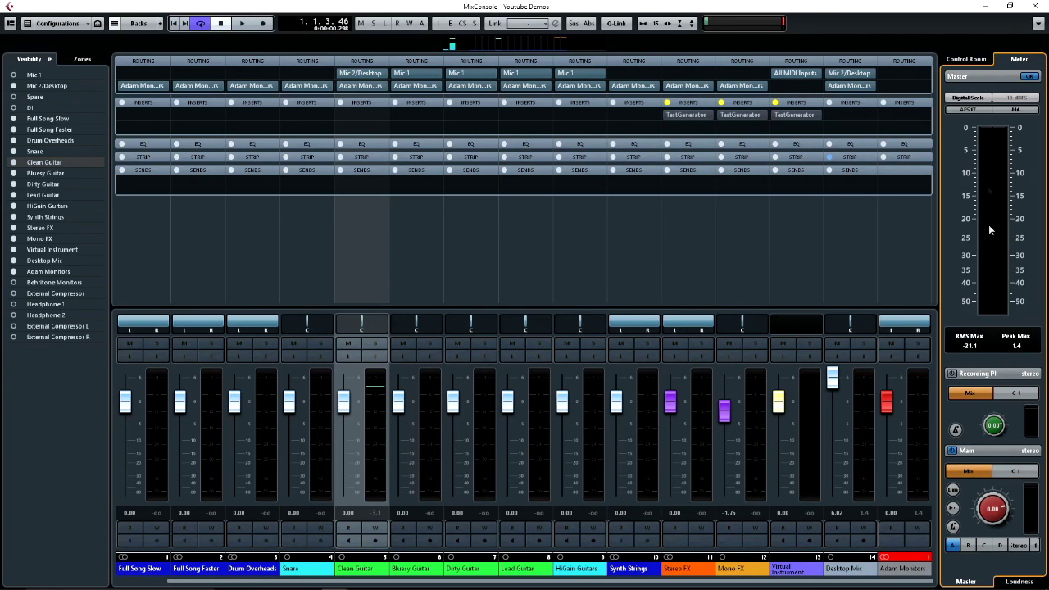